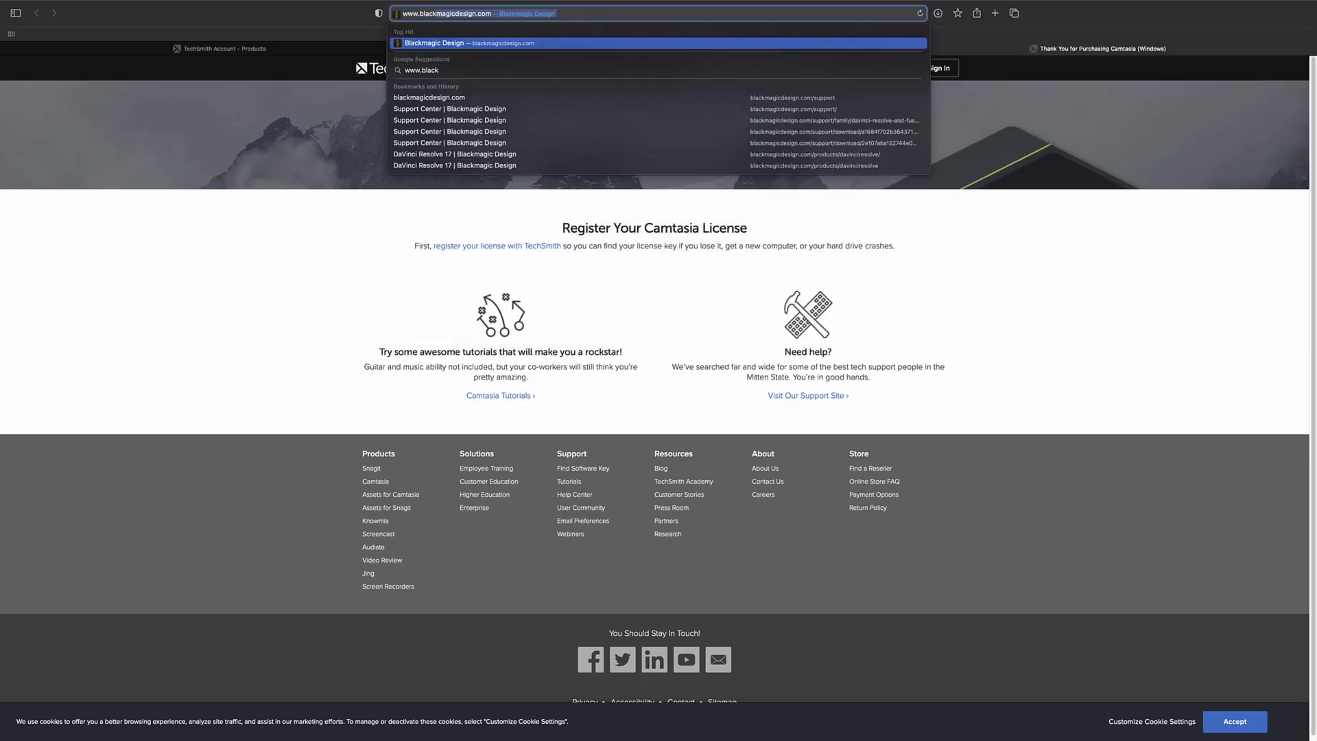
Step: On Blackmagic Design's support center, open the Mac download for the DaVinci Resolve 17.4.2 Update
key("Return")
left_click(507, 77)
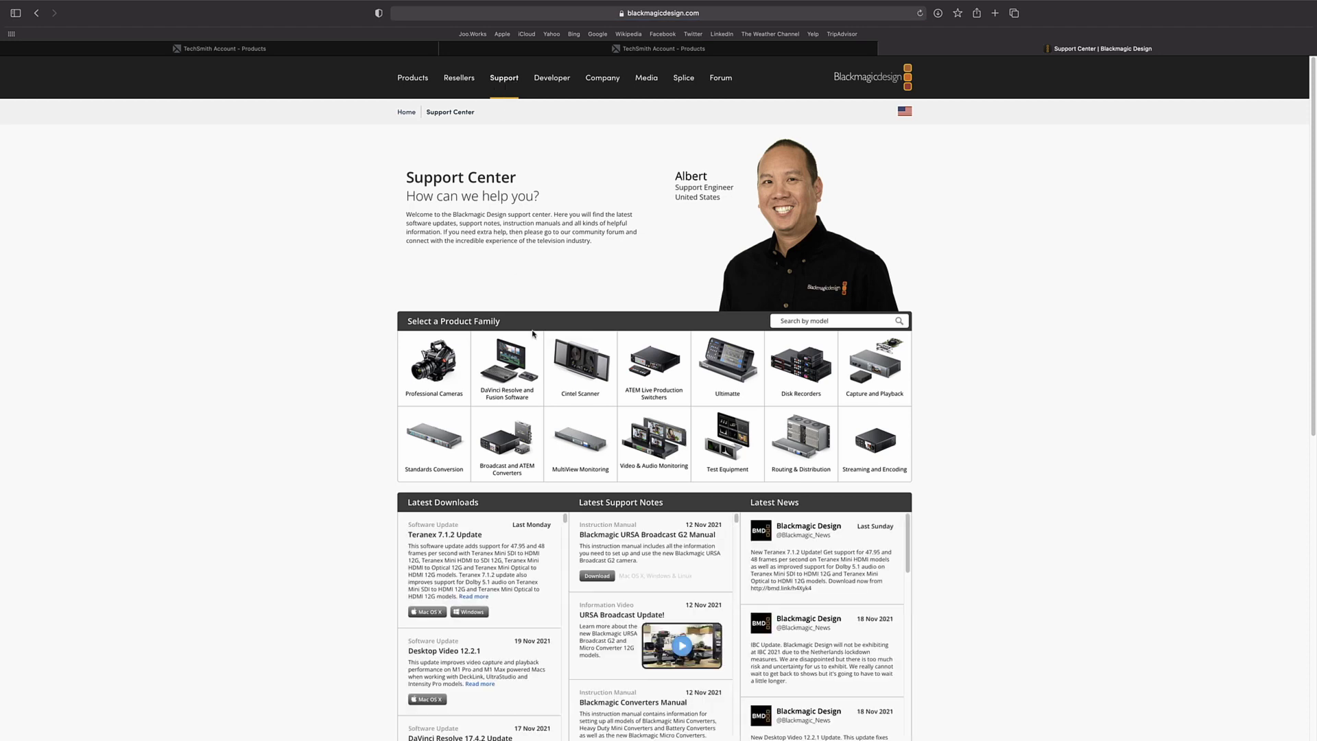
left_click(508, 386)
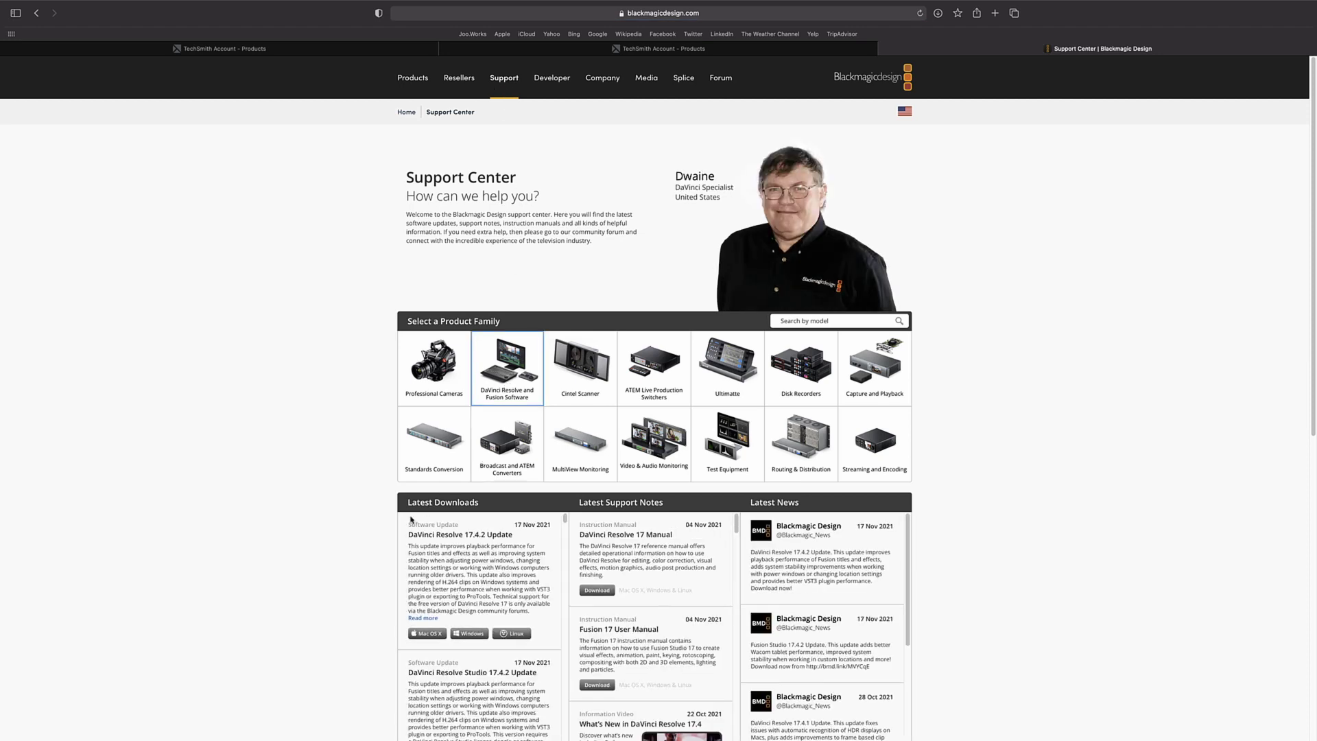
scroll(411, 520, "down", 5)
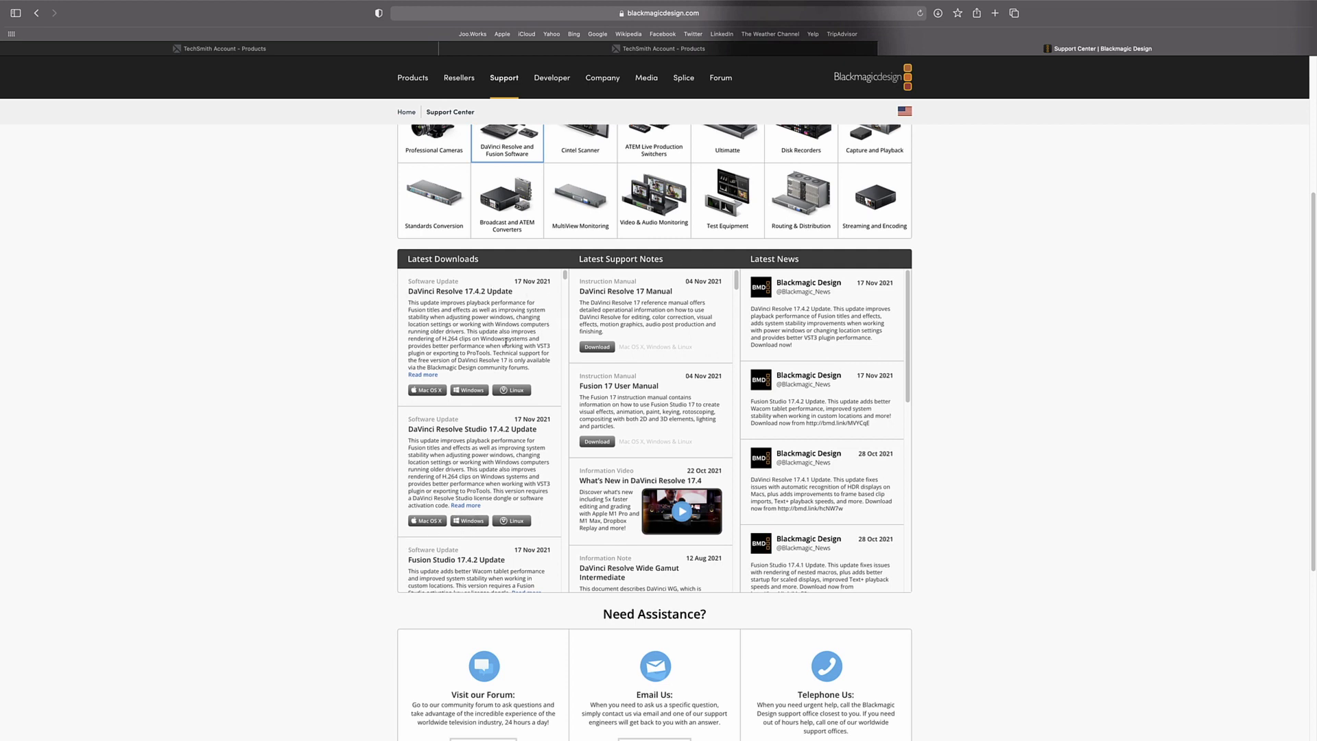
left_click(422, 394)
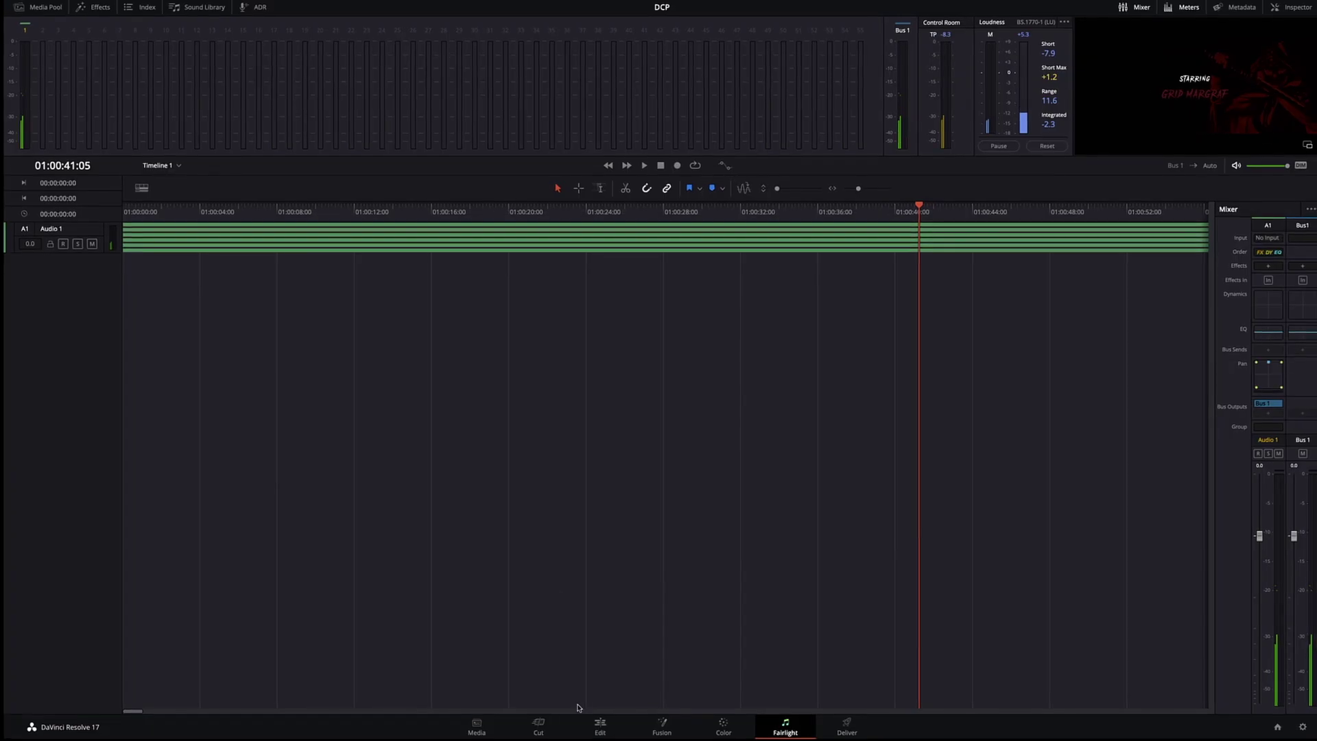
Step: Switch to the Edit page and zoom the timeline out twice to show the outtakes clip
left_click(606, 732)
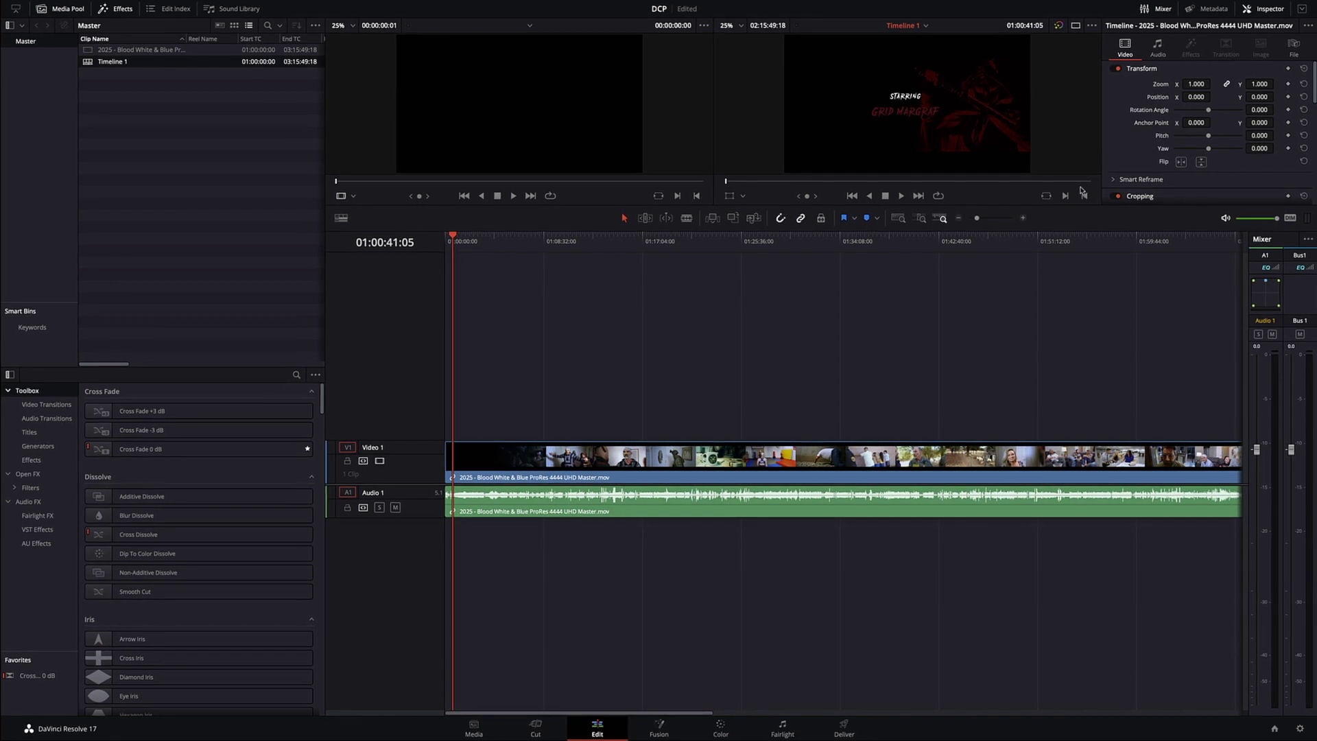
left_click(956, 219)
left_click(956, 219)
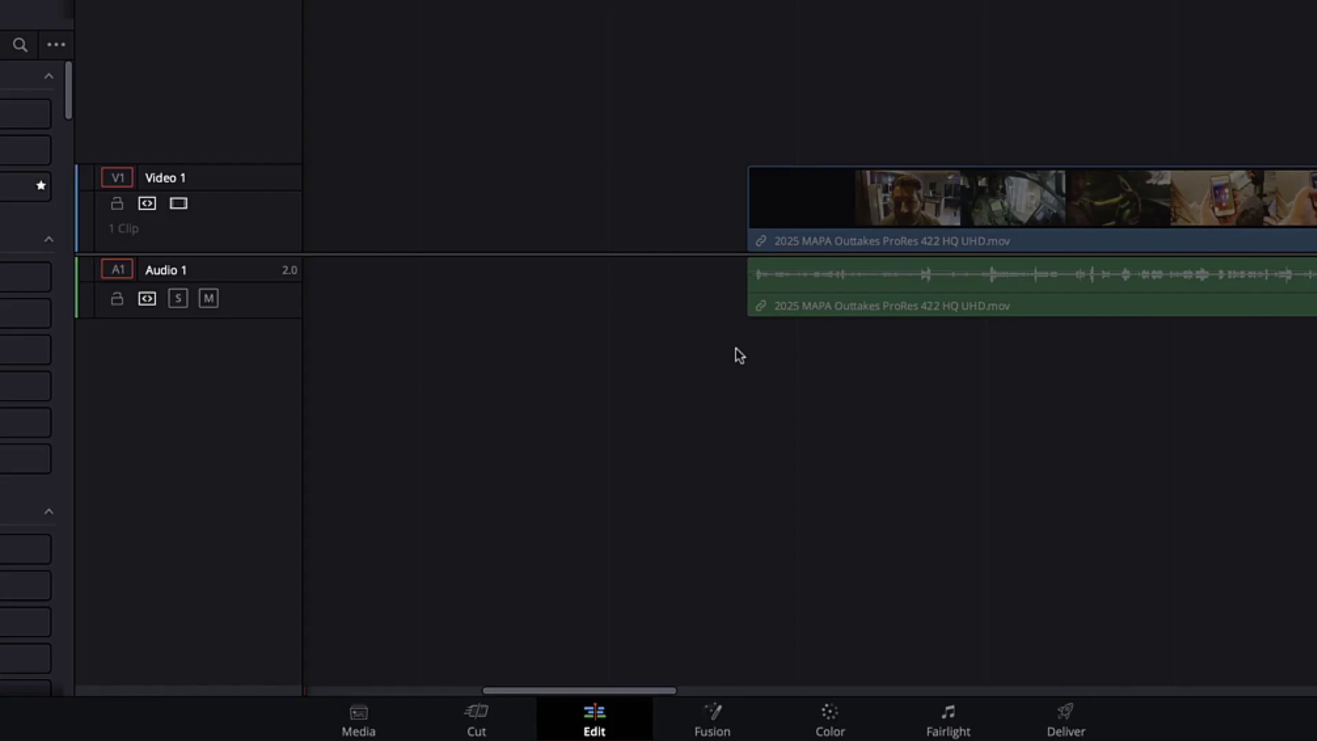
Step: Add a series of new audio tracks below Audio 1 from the track header menu
right_click(259, 282)
left_click(306, 291)
right_click(250, 329)
left_click(302, 342)
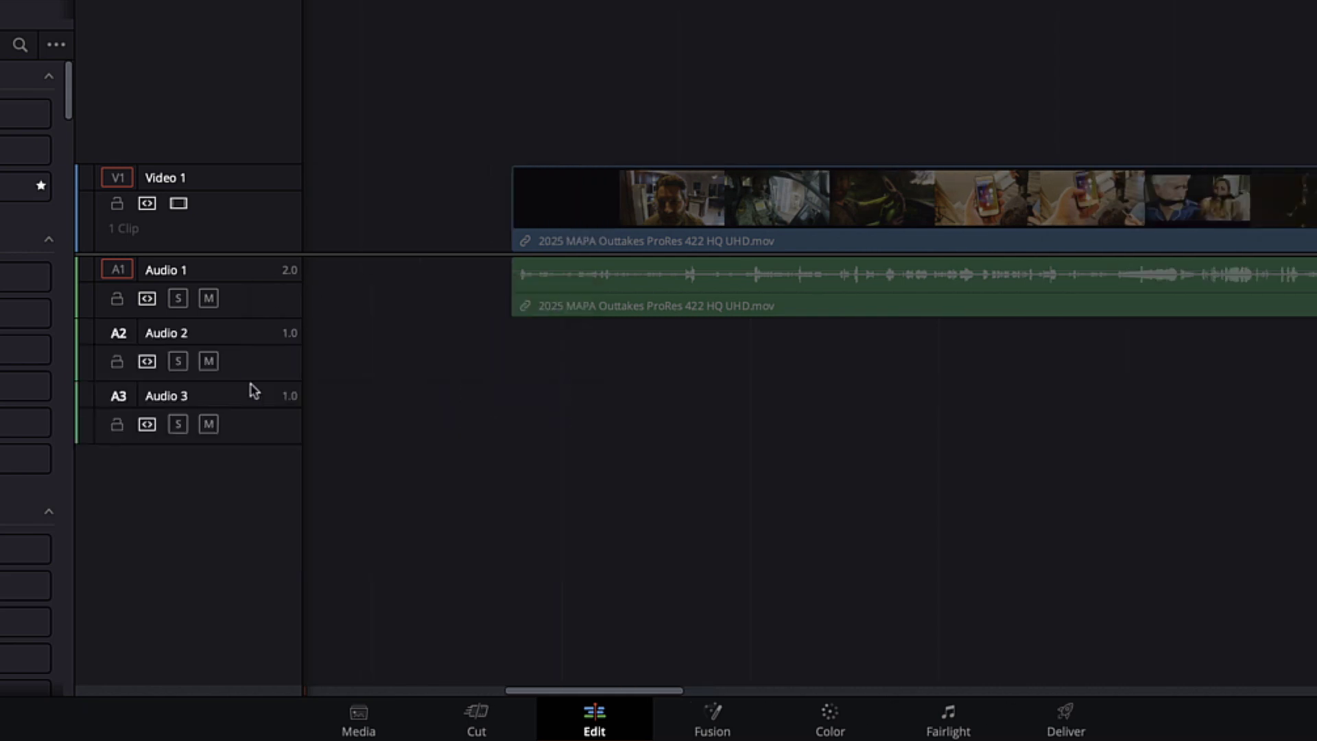
right_click(247, 402)
left_click(295, 415)
right_click(274, 449)
left_click(322, 463)
right_click(269, 287)
left_click(408, 305)
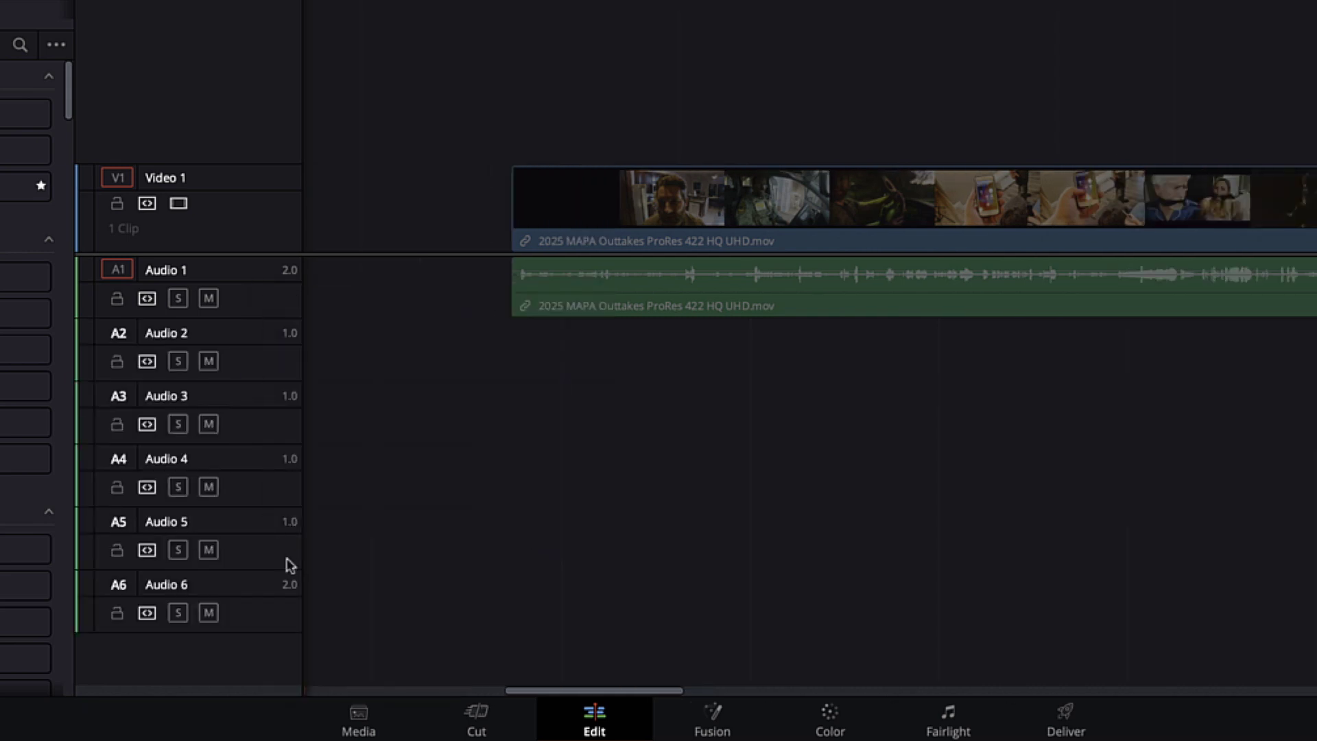
Step: Delete the stray stereo track and add mono tracks Audio 6 and Audio 7
right_click(268, 349)
left_click(325, 471)
right_click(236, 281)
mouse_move(377, 294)
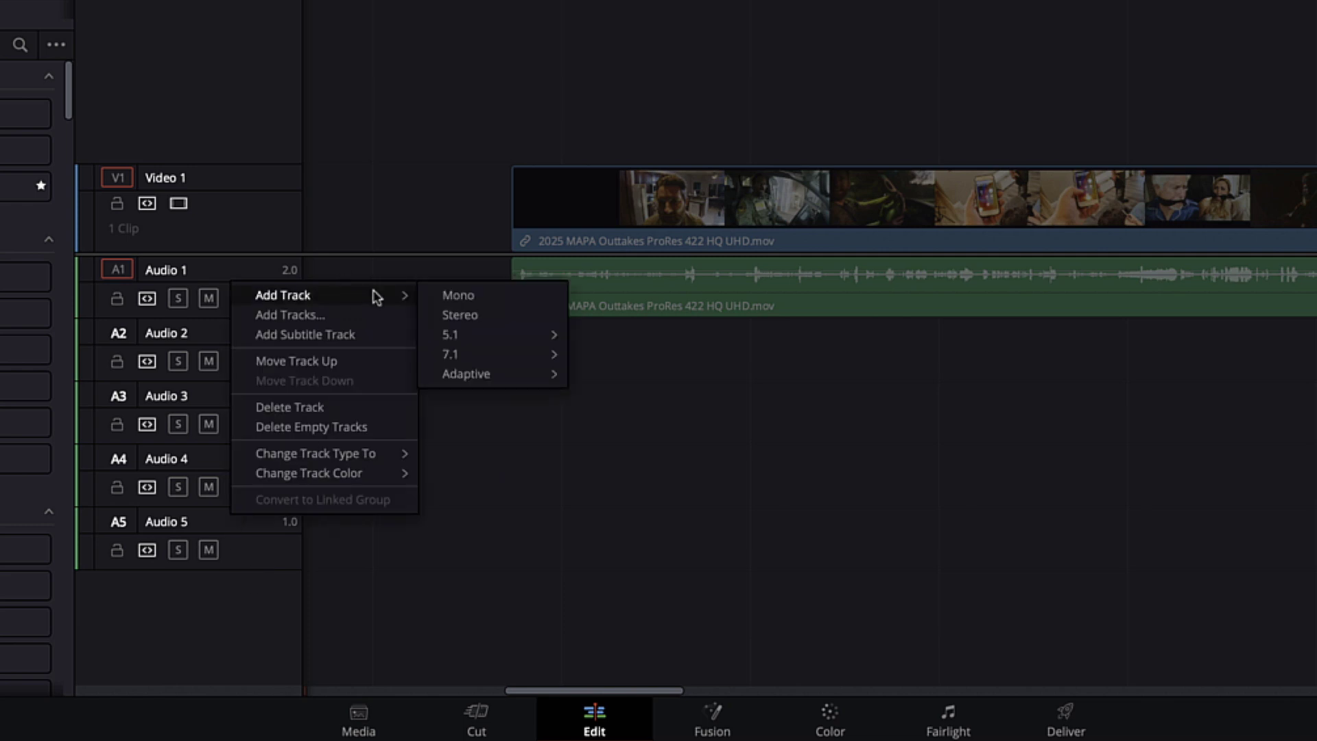
left_click(453, 297)
right_click(244, 353)
mouse_move(384, 362)
left_click(456, 366)
Step: Rename tracks A2, A3 and A4 to Left, Right and Center
double_click(167, 333)
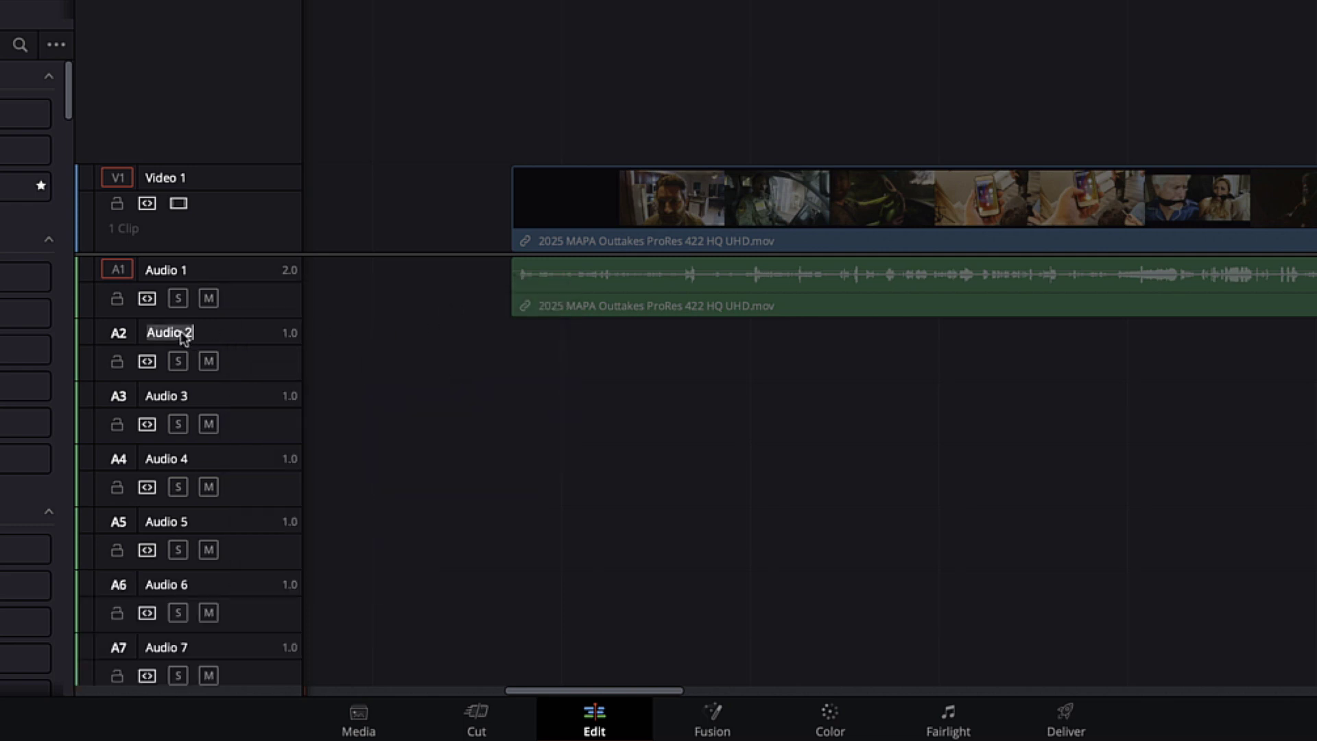
type("Left")
key("Return")
key("Home")
double_click(158, 396)
type("Right")
key("Return")
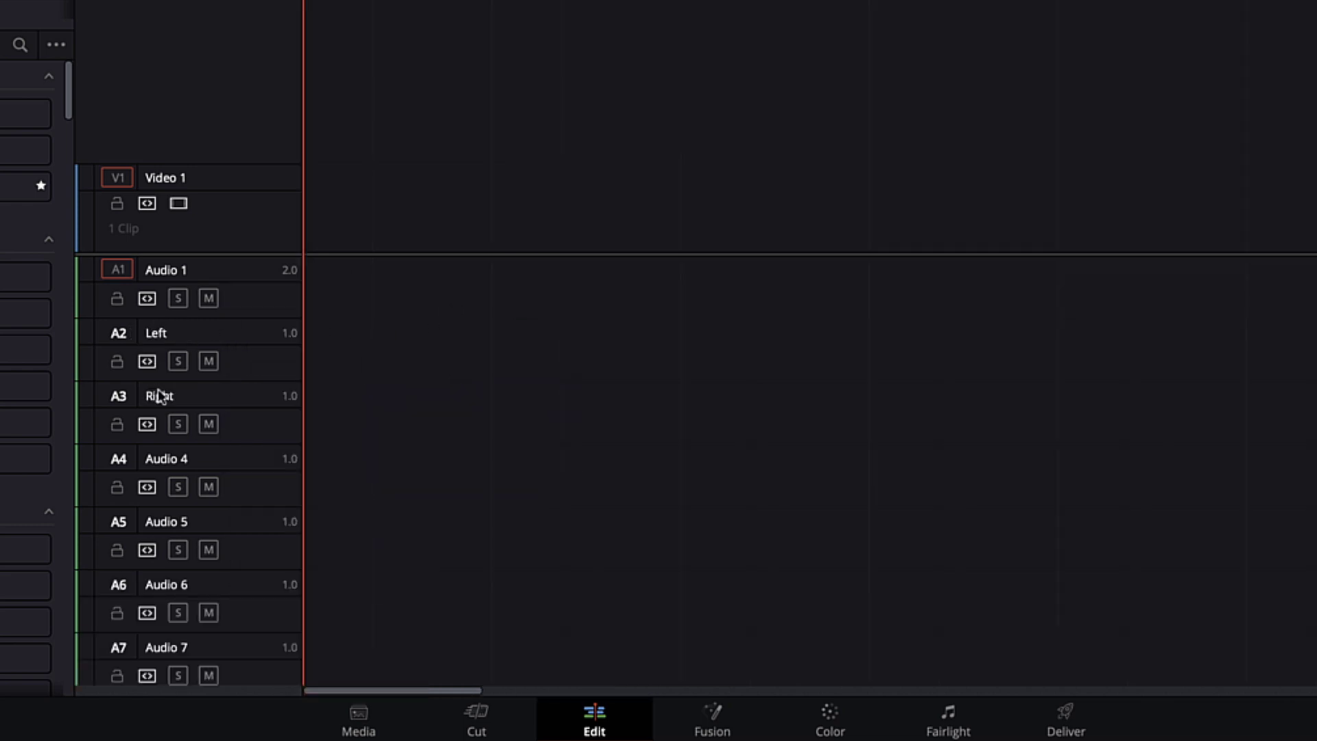
double_click(155, 458)
type("Center")
key("Return")
Step: Rename tracks A5, A6 and A7 to LFE, L Sur and R sur
double_click(158, 521)
type("LFE")
key("Return")
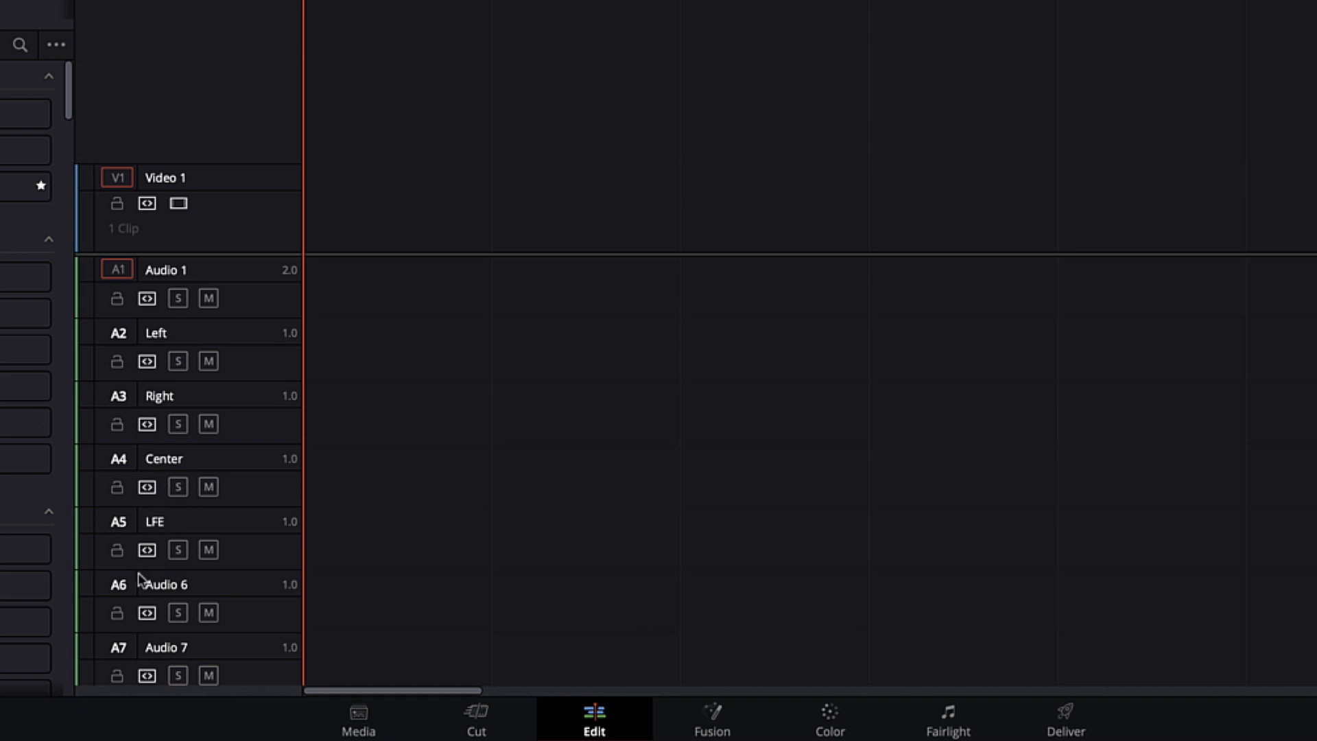
double_click(145, 584)
type("L Sur")
key("Return")
double_click(165, 645)
type("R sur")
key("Return")
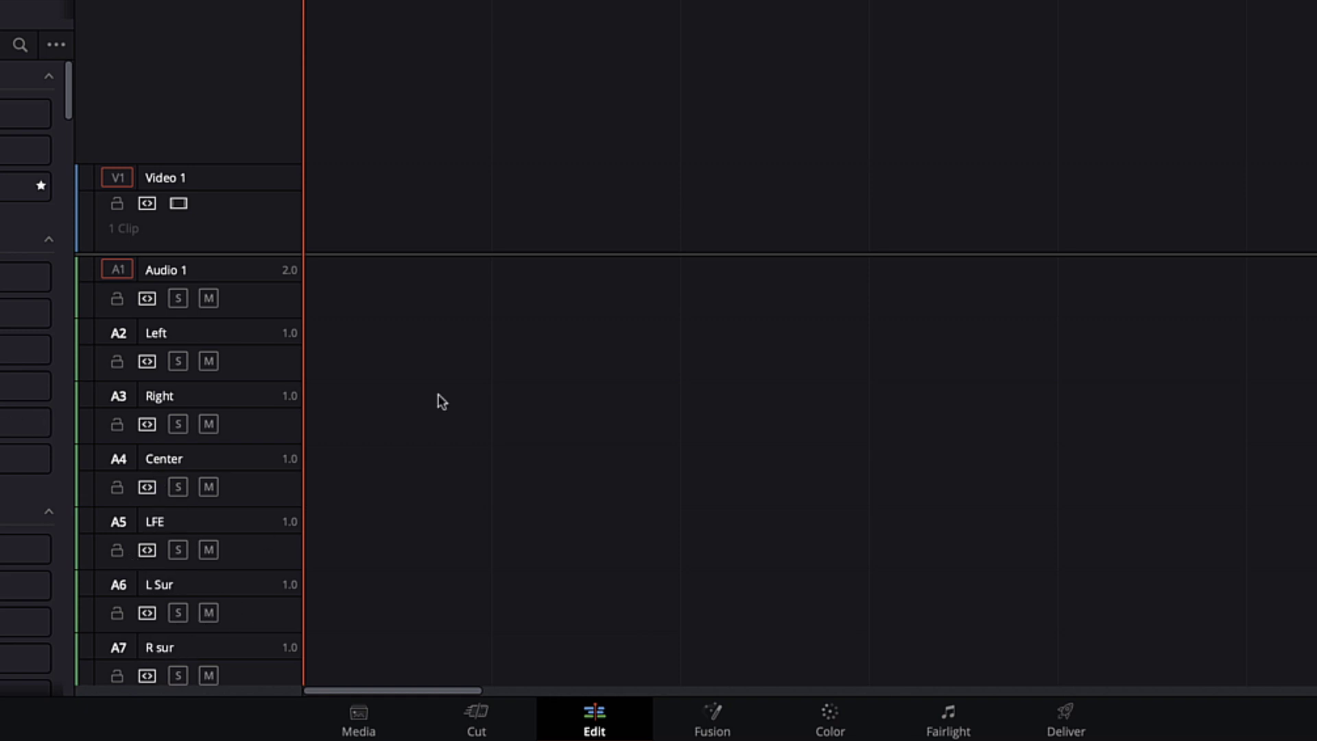
Step: Add the 2025 MAPA Outtakes clip, move its audio to the Left track, and copy it to Right
left_click_drag(34, 274, 529, 225)
left_click_drag(576, 294, 577, 331)
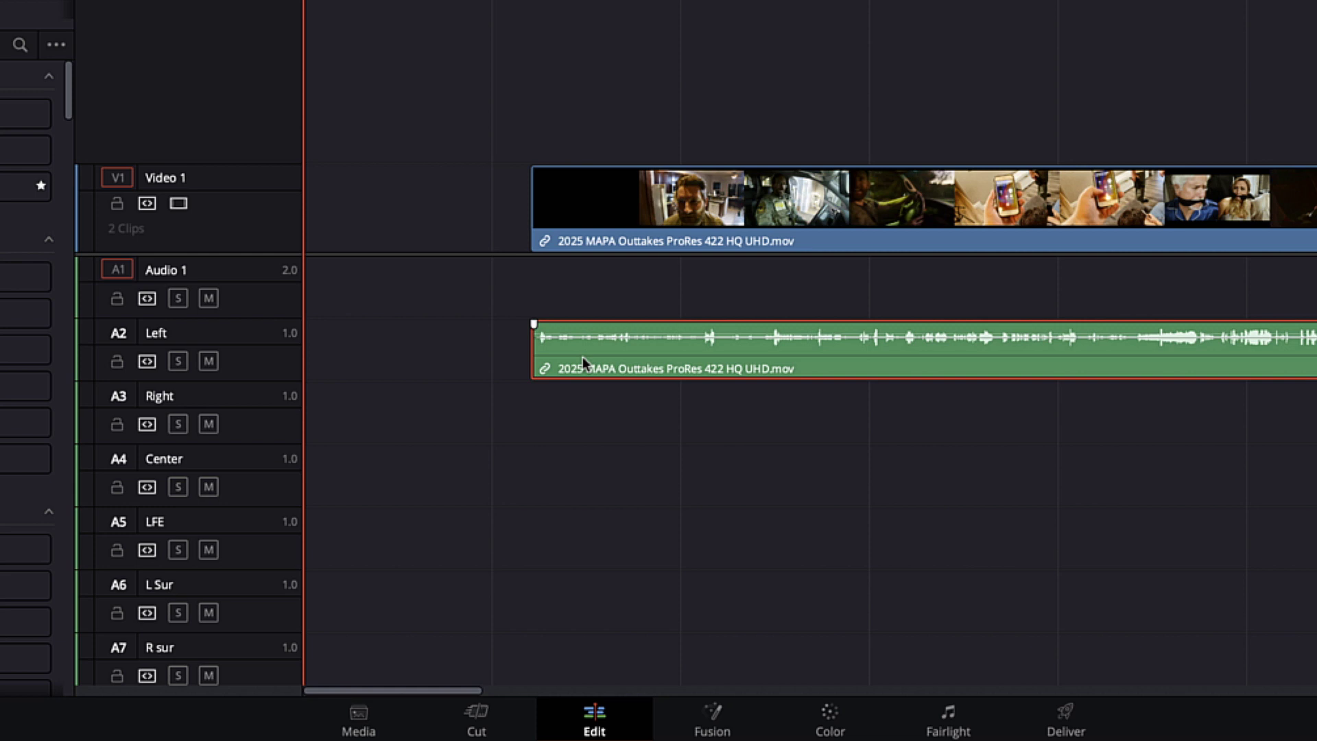
left_click_drag(582, 361, 574, 418)
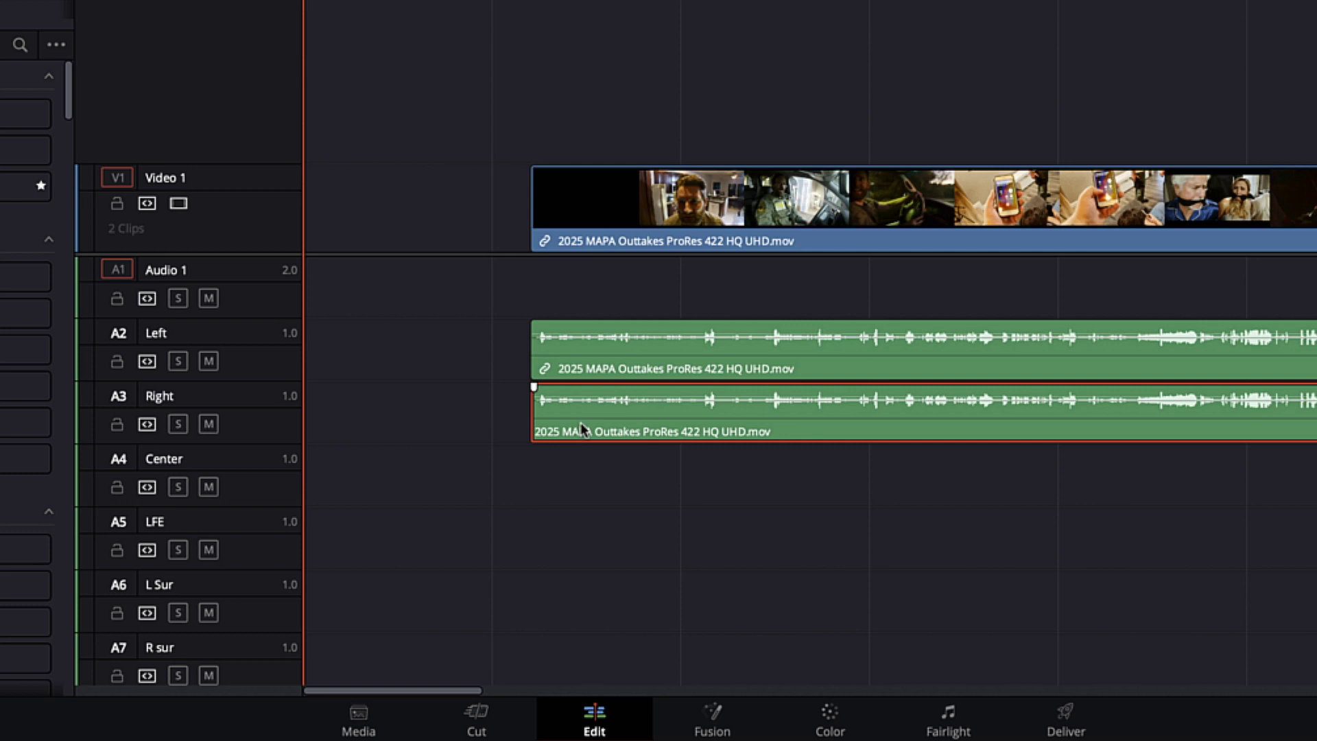
Step: Set the Left track clip's audio attributes to Mono, sourcing Embedded Channel 1
left_click(563, 354)
right_click(564, 354)
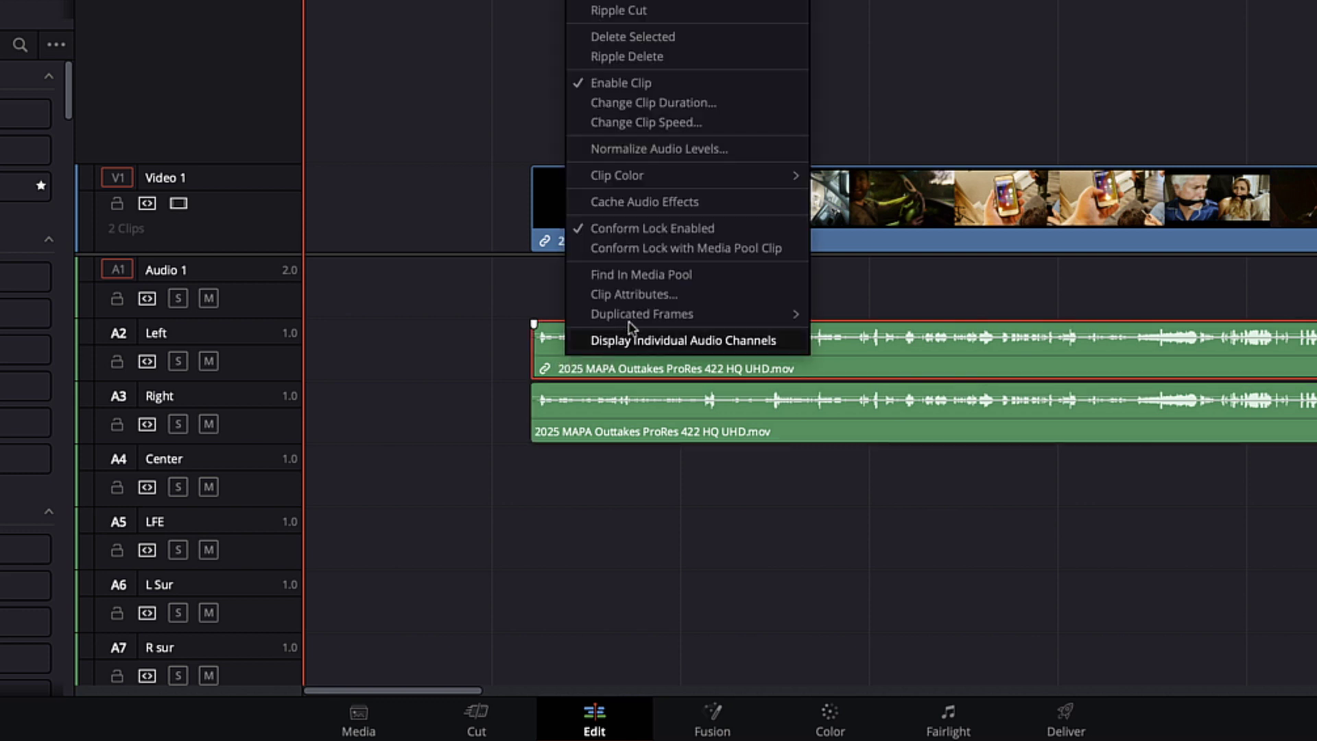
left_click(640, 296)
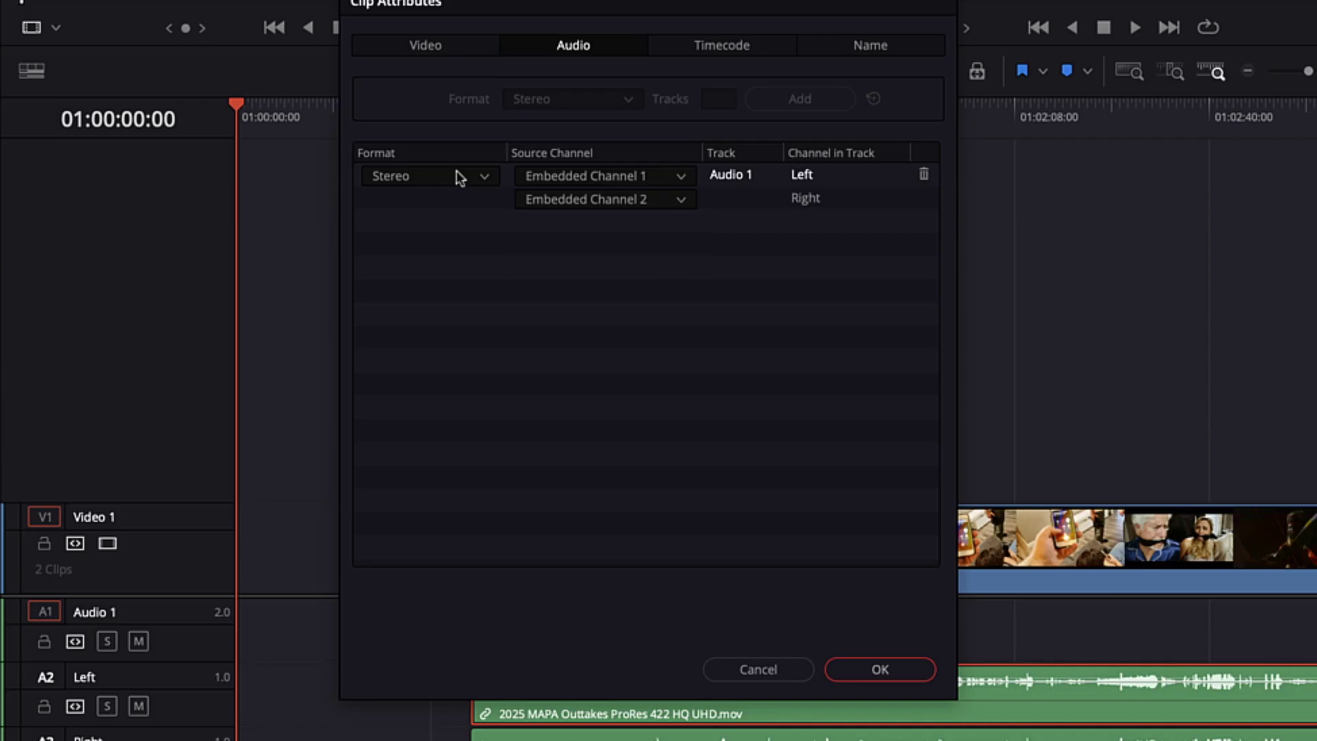
left_click(456, 176)
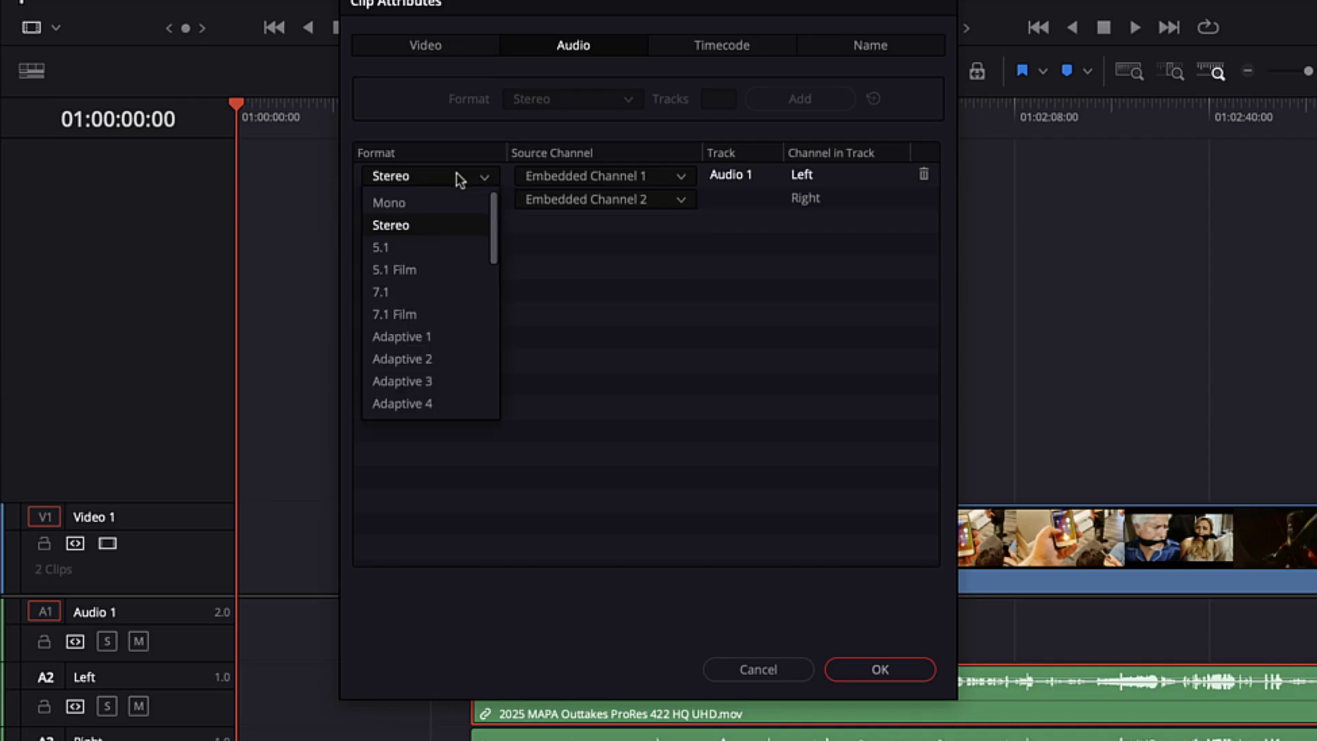
left_click(436, 203)
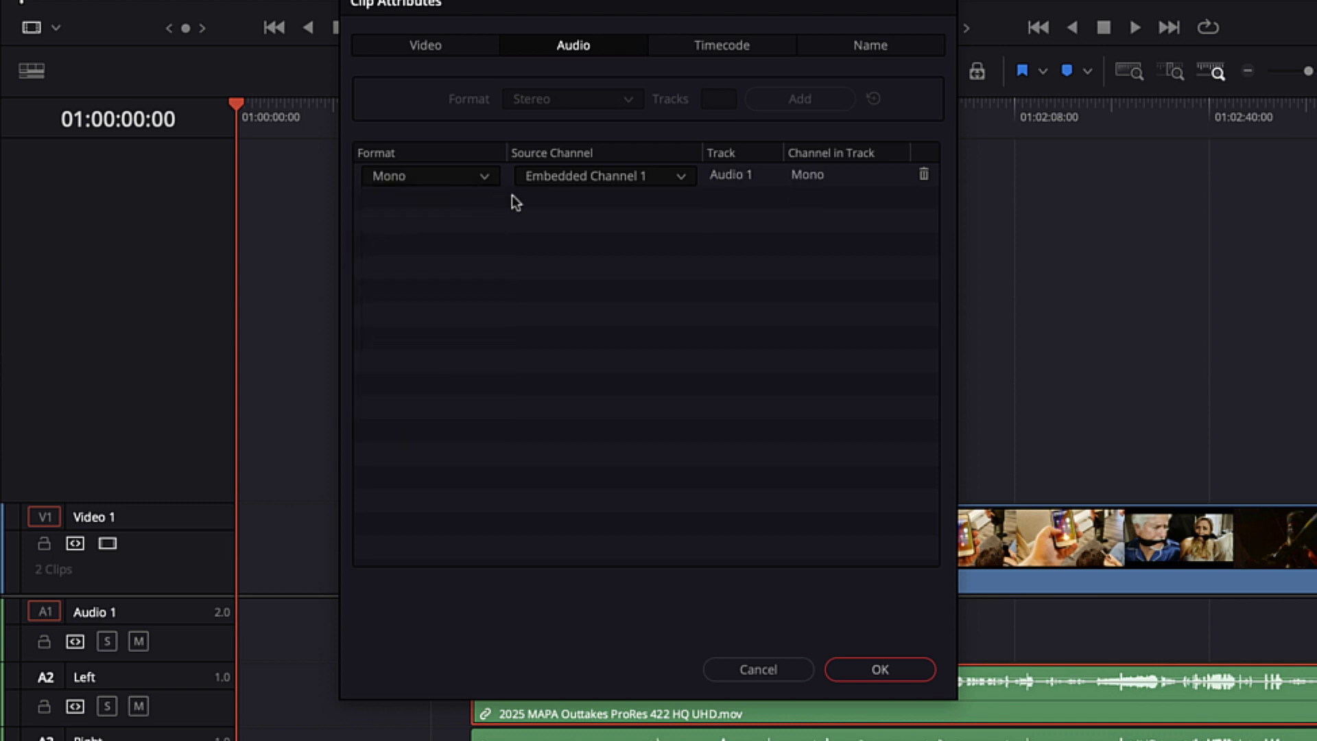
left_click(583, 176)
left_click(583, 175)
left_click(880, 669)
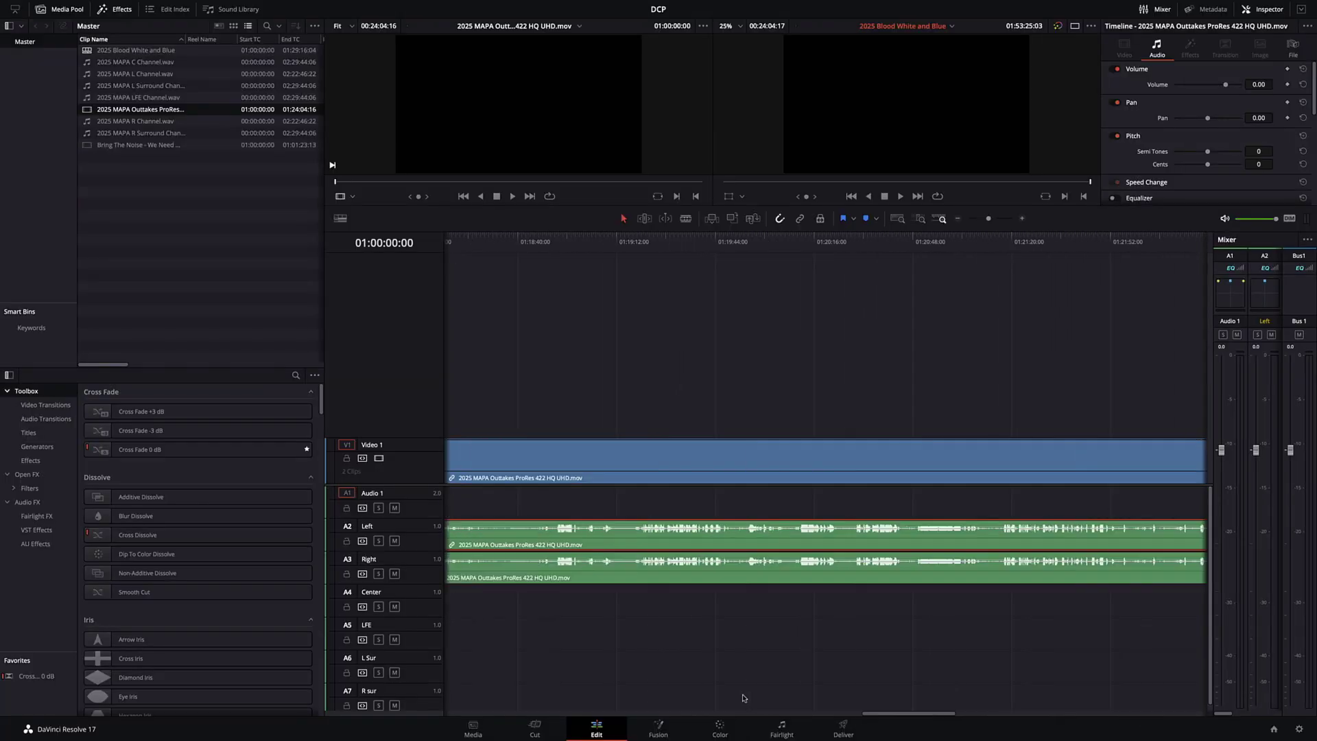
Step: Set the Right track clip's audio attributes to Mono, sourcing Embedded Channel 2
left_click_drag(873, 713, 456, 712)
right_click(581, 579)
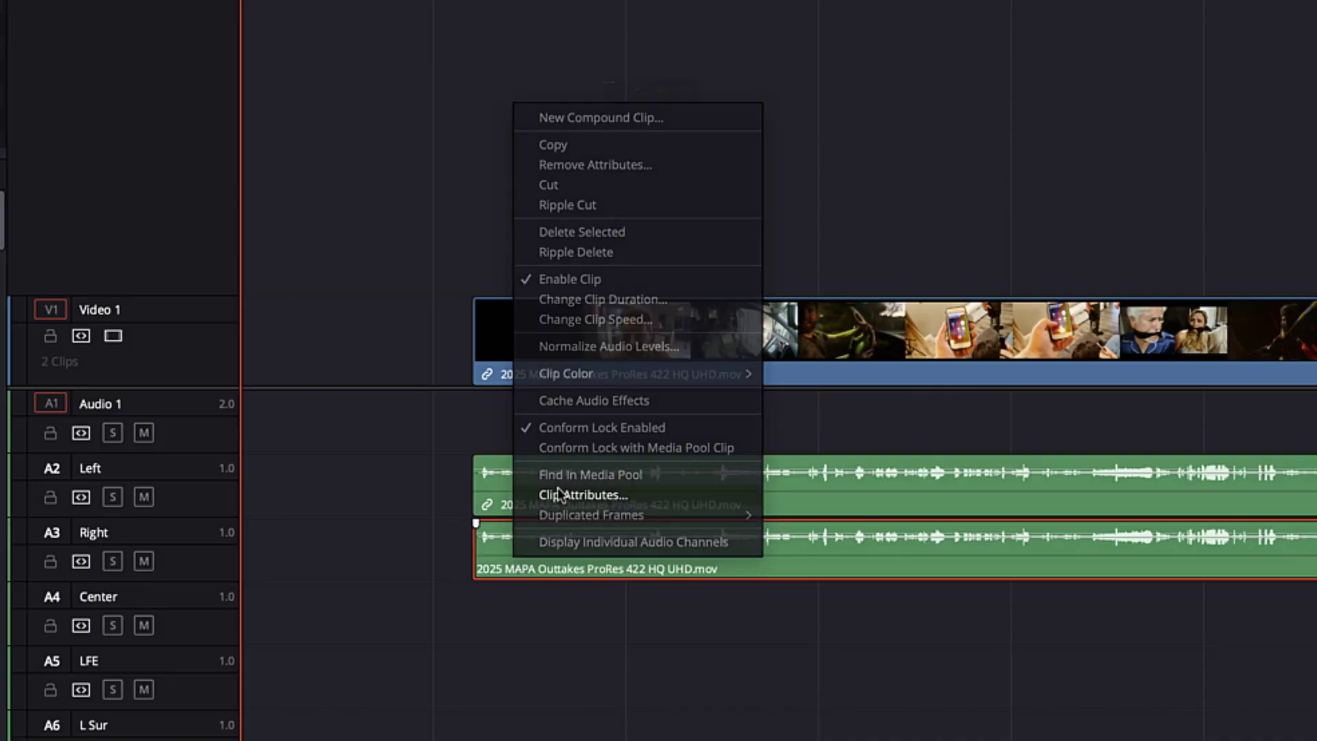
left_click(559, 494)
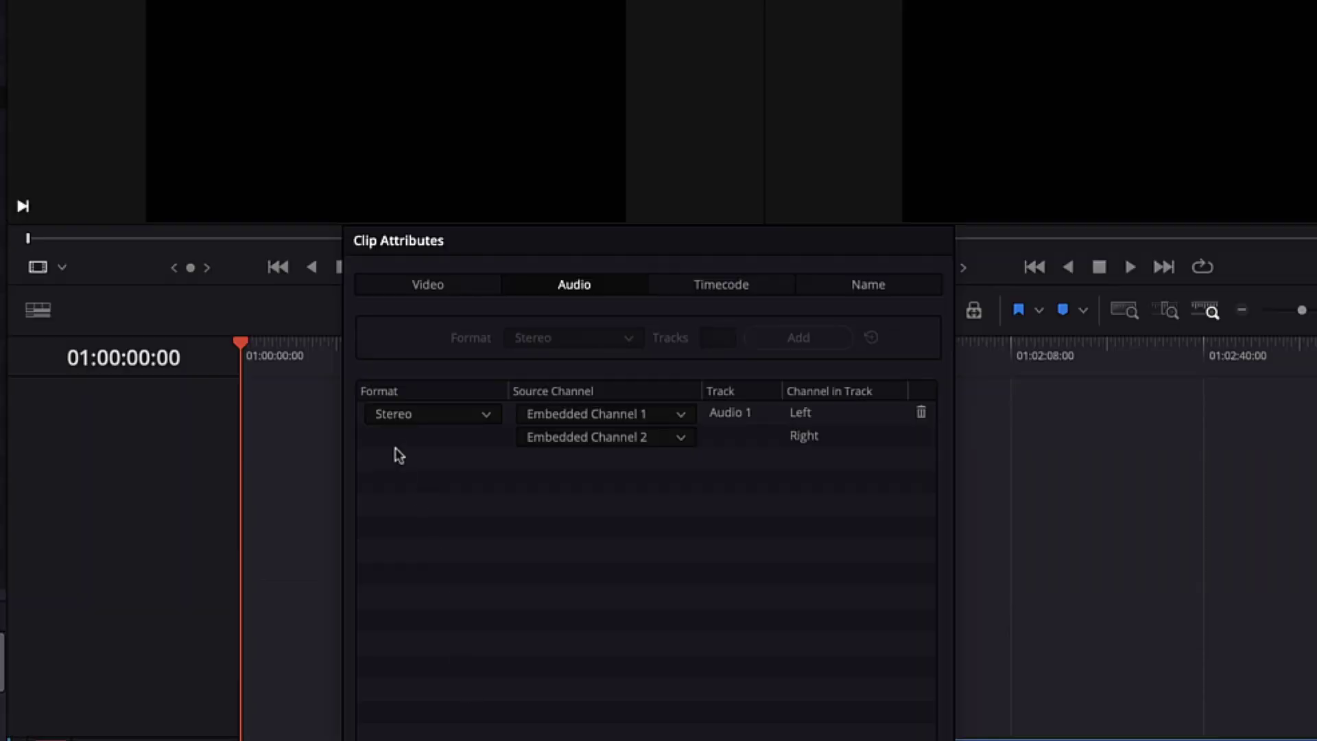
left_click(403, 415)
left_click(406, 442)
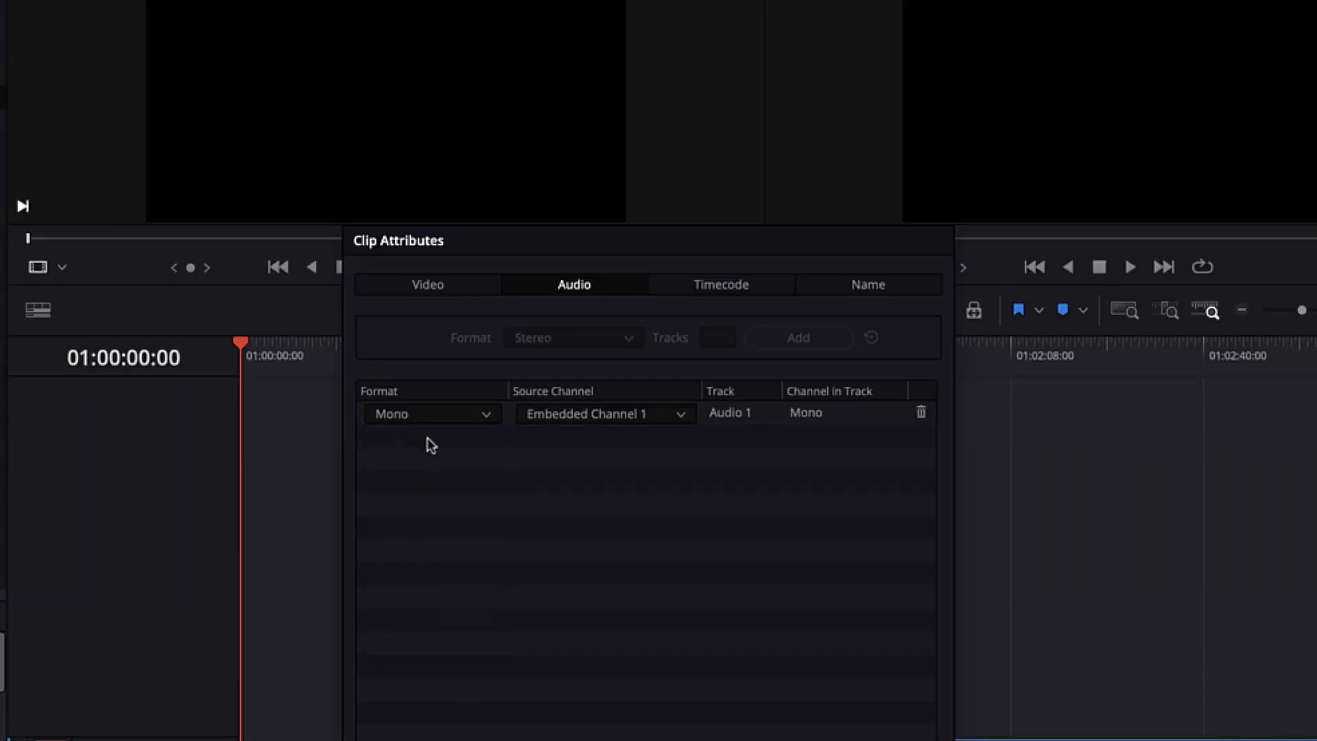
left_click(680, 414)
left_click(623, 485)
key("Return")
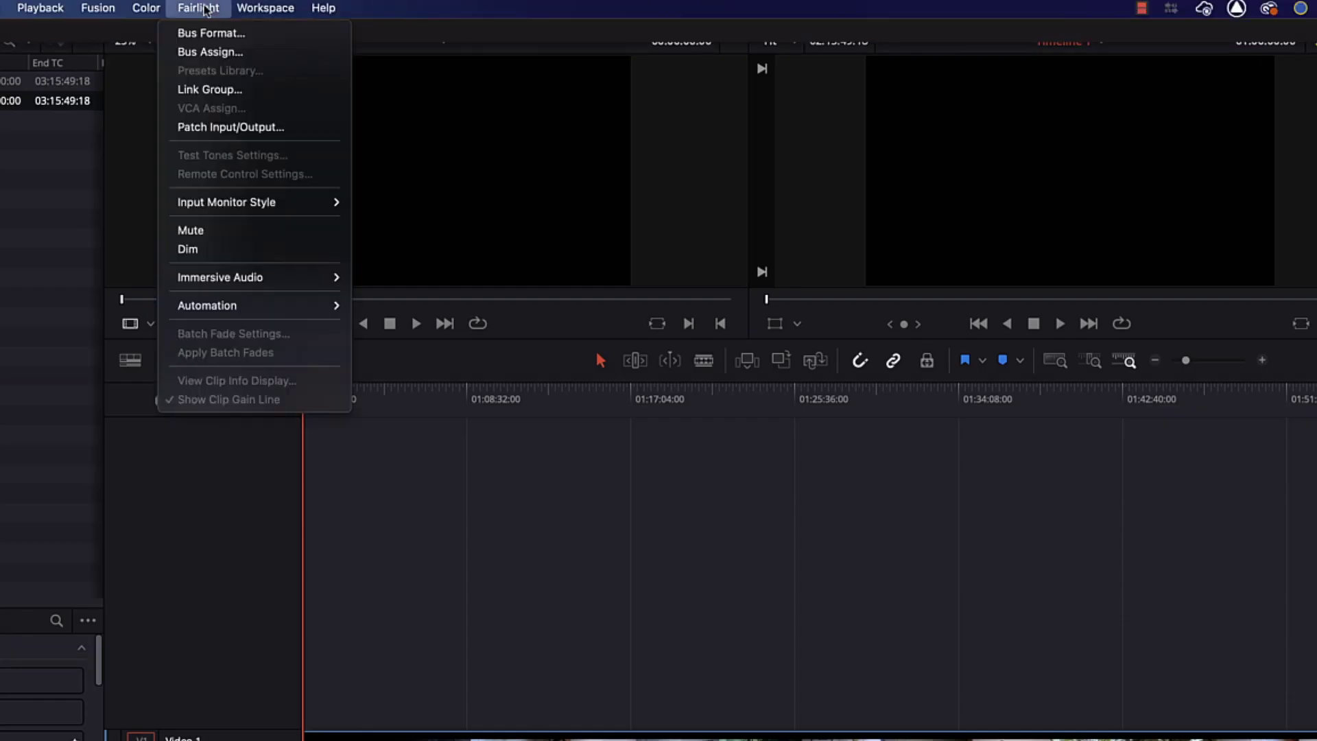
Step: In Fairlight's Bus Format settings, change Bus 1's format to 5.1
left_click(213, 31)
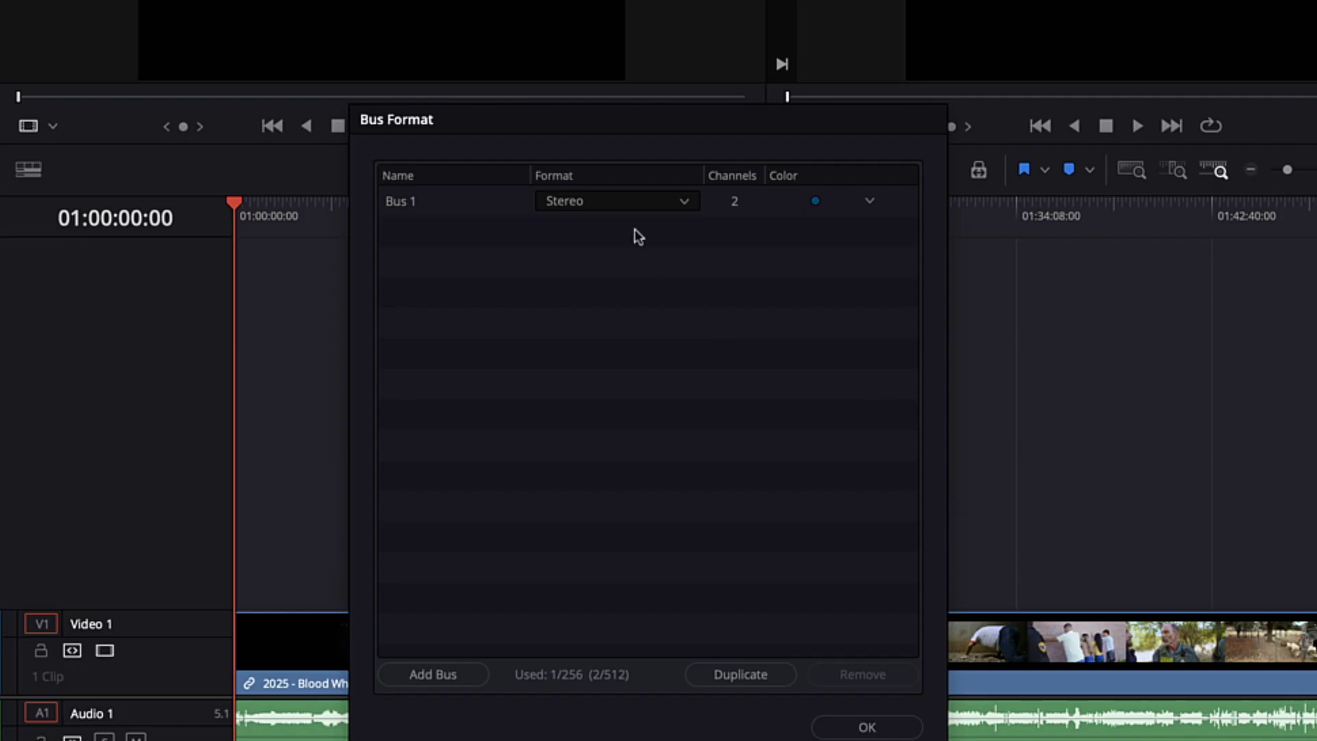
left_click(610, 389)
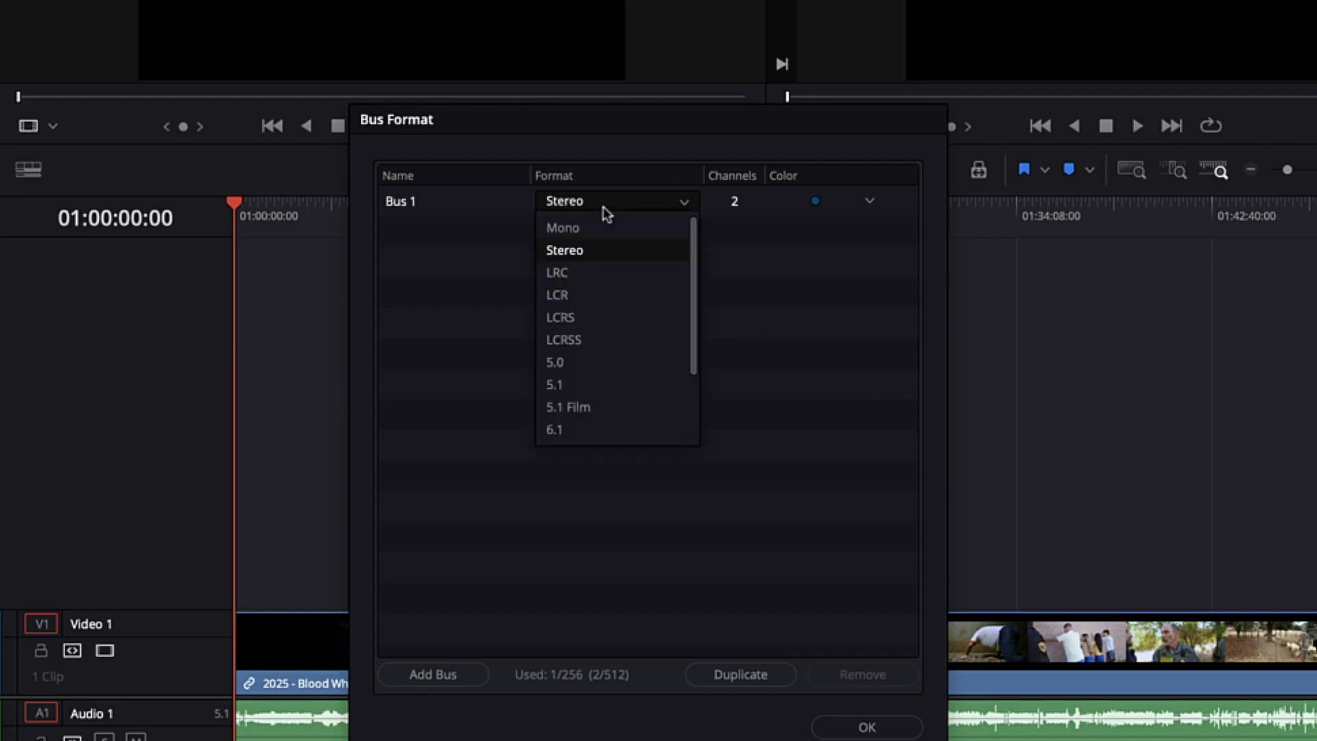
left_click(560, 386)
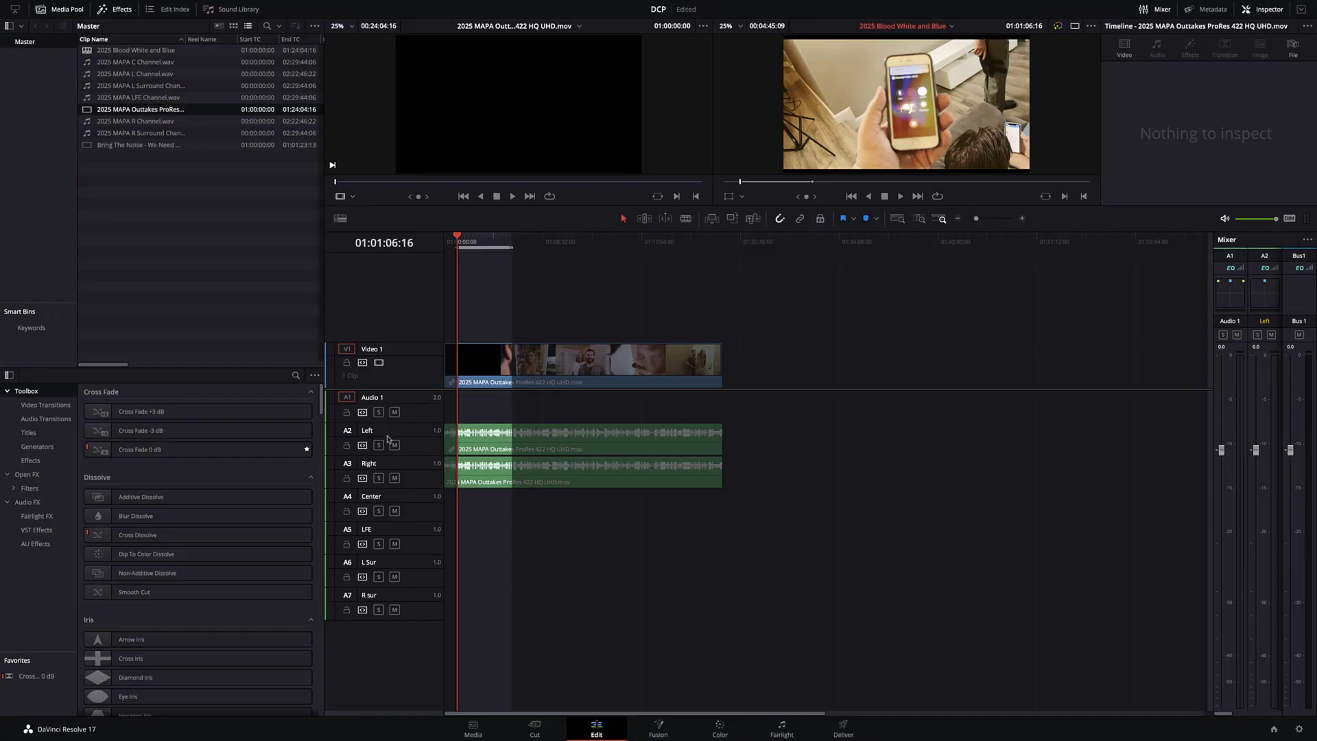
Step: Delete the stereo Audio 1 track from the timeline
right_click(399, 401)
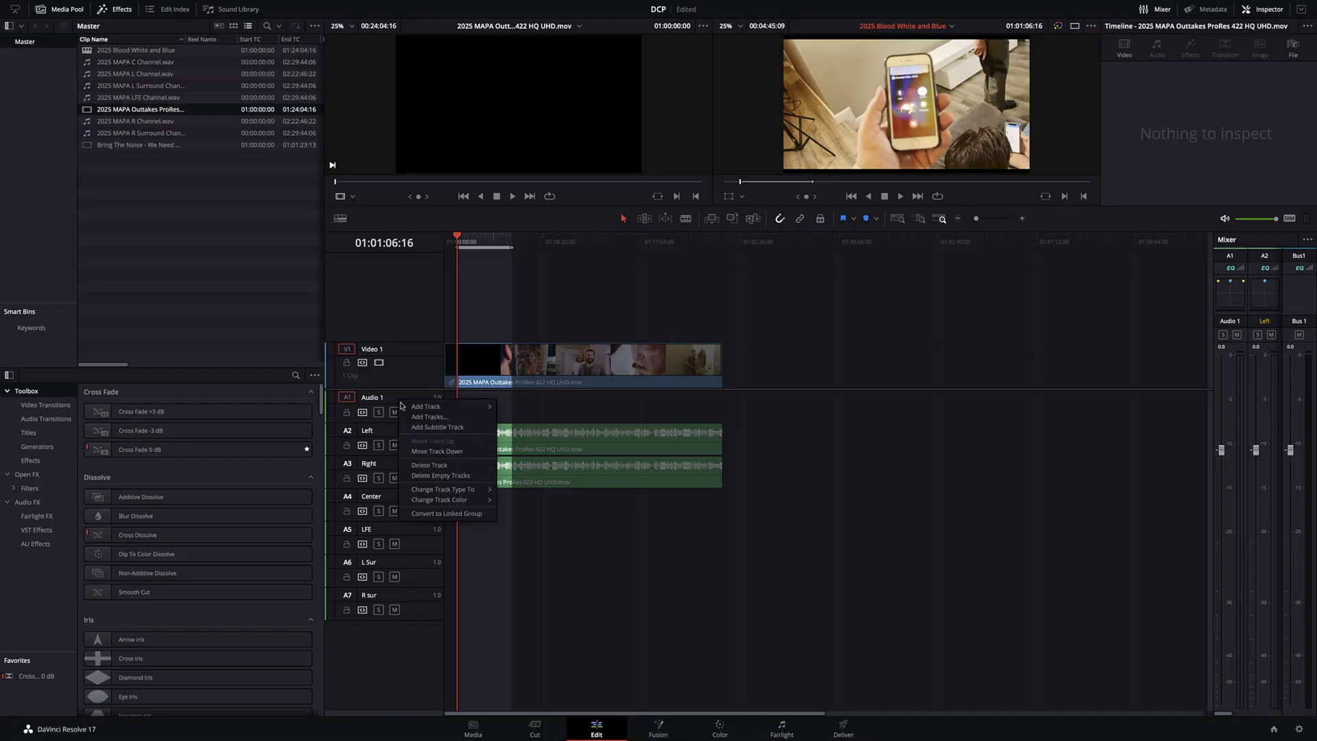
left_click(431, 466)
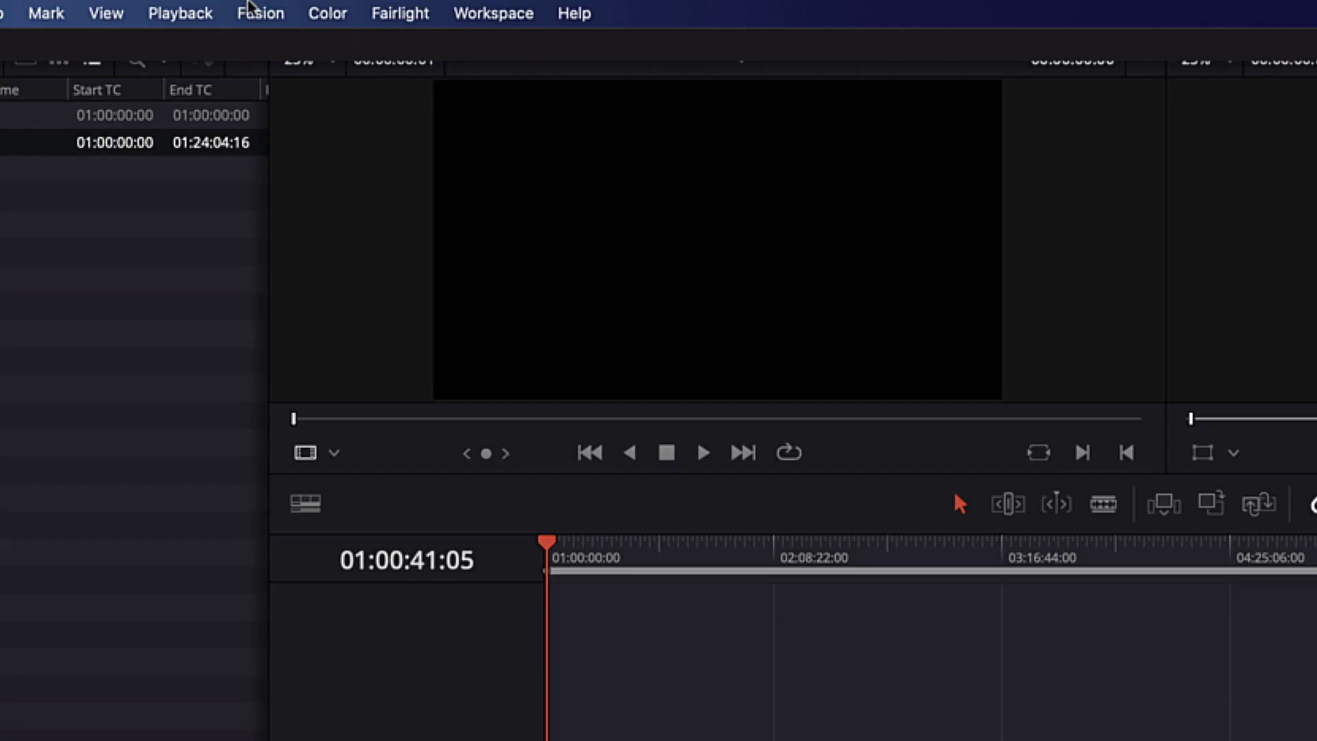
Step: In Fairlight's Bus Assign settings, check that all six tracks route to B1:Bus 1 Out, toggling Left off and on
left_click(362, 12)
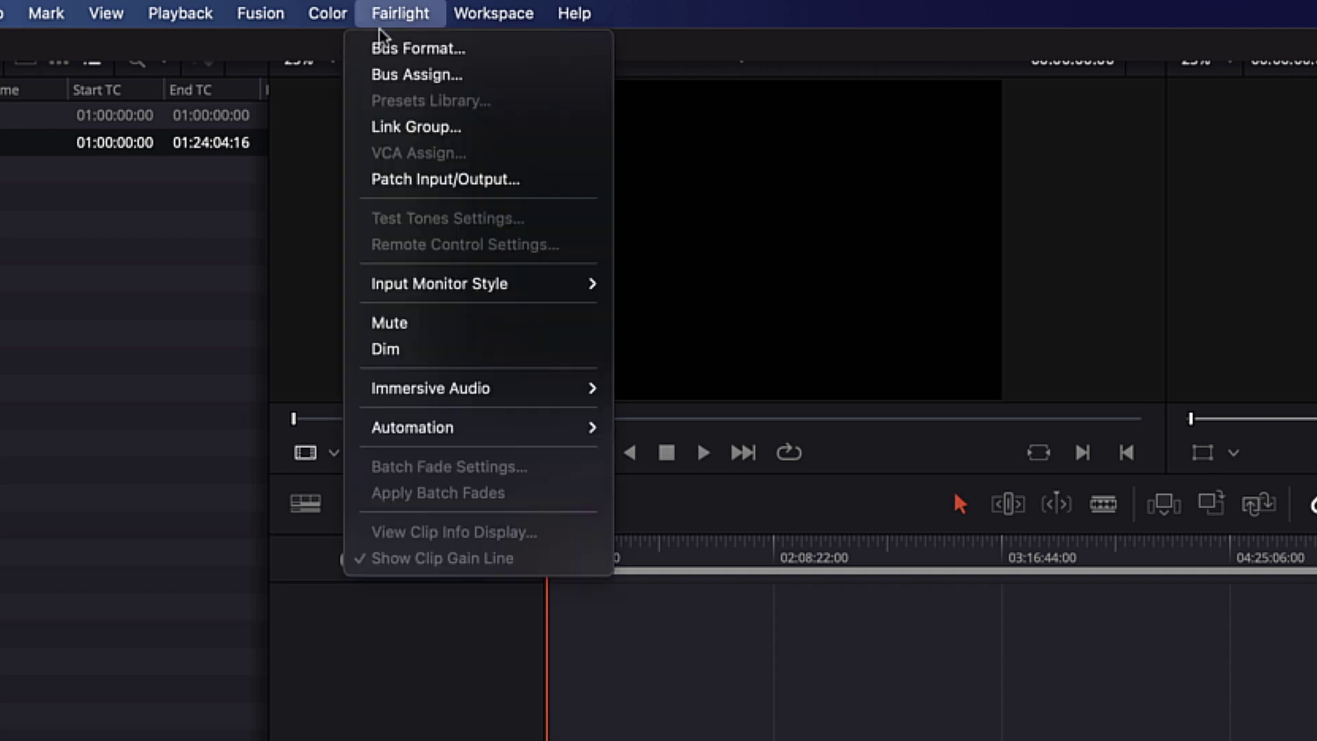
left_click(400, 76)
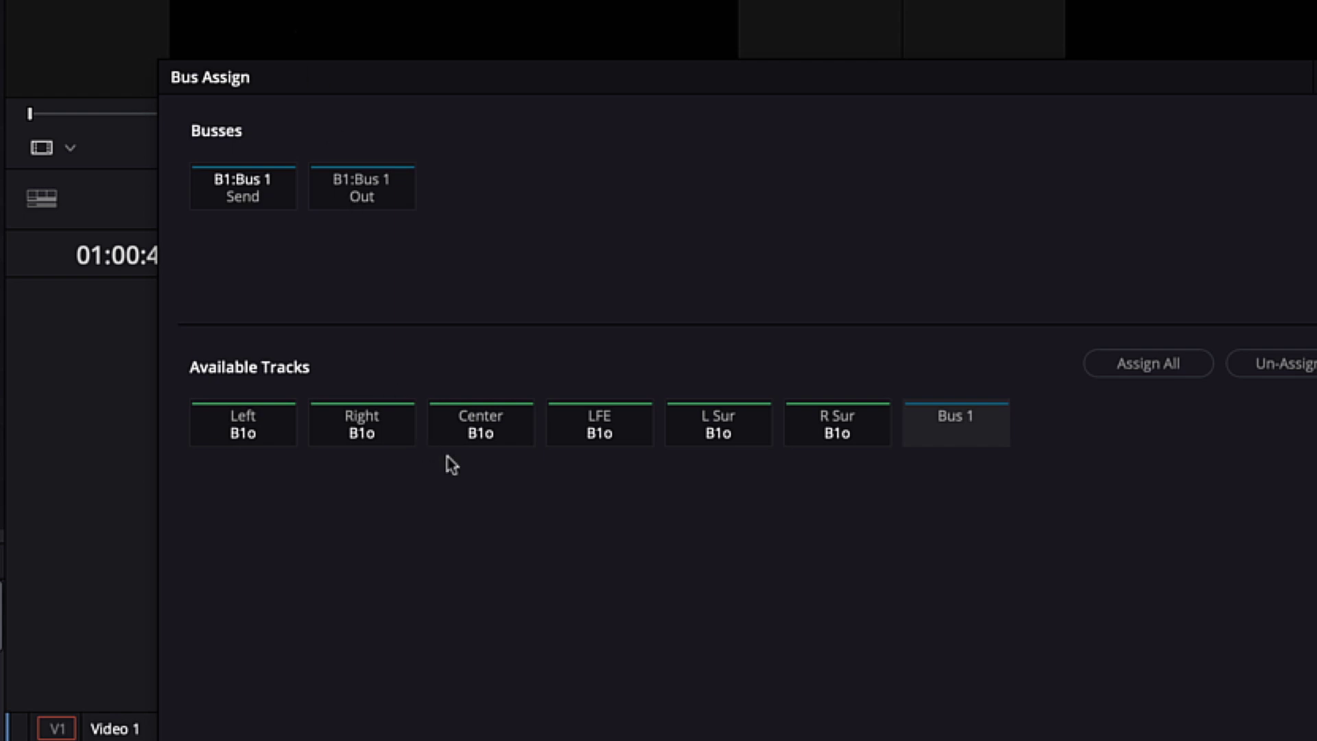
left_click(369, 187)
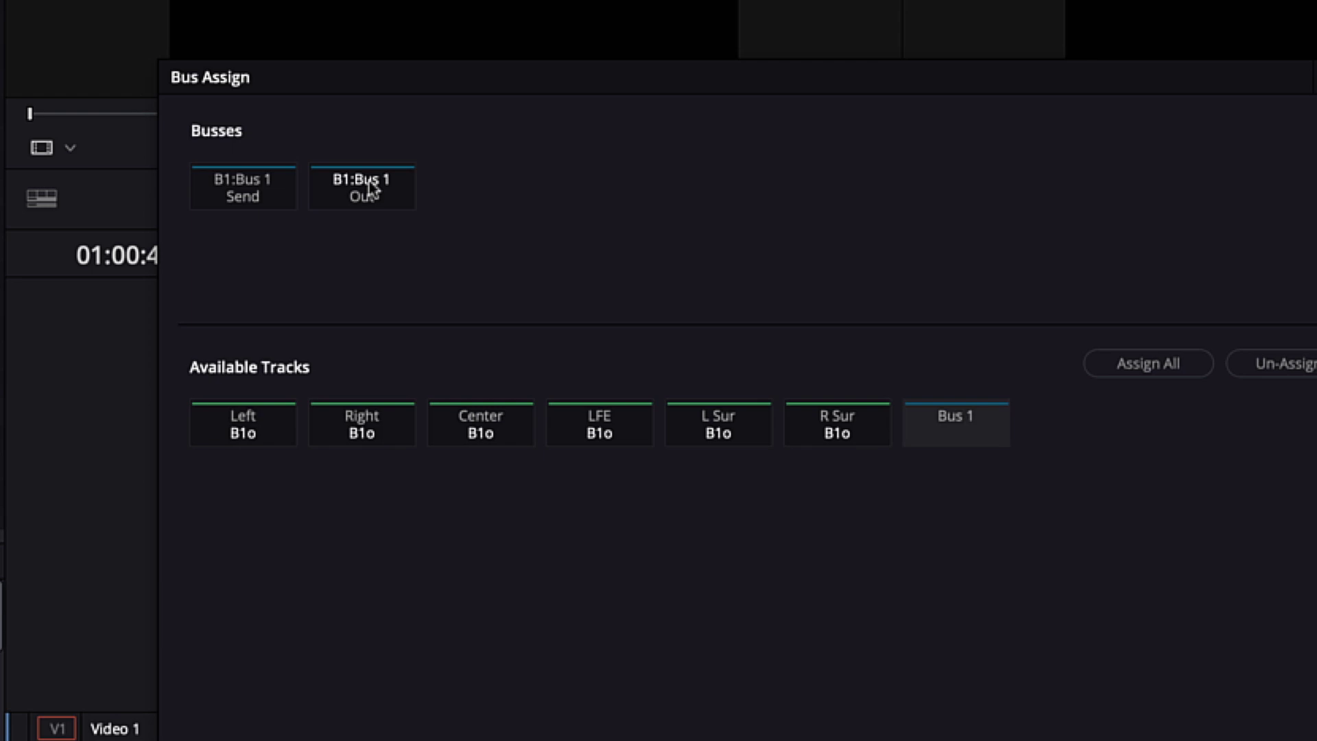
left_click(235, 441)
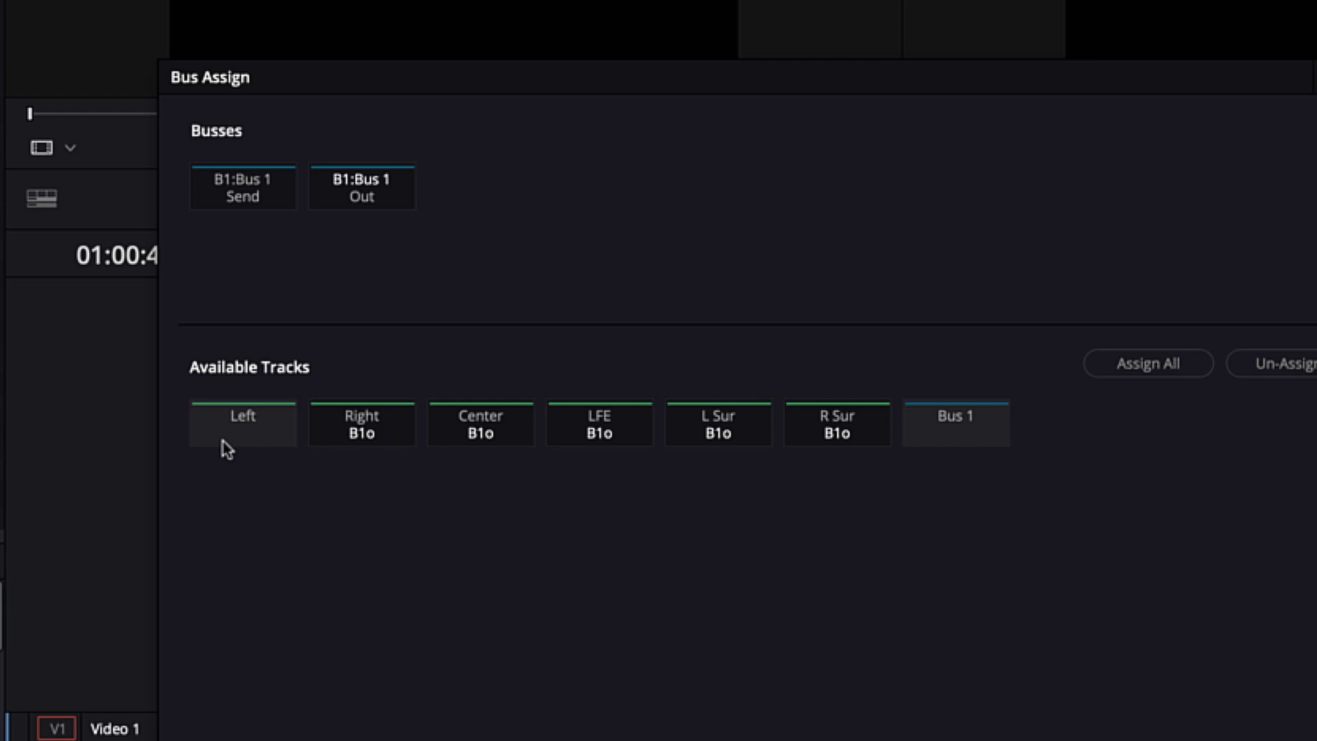
left_click(227, 449)
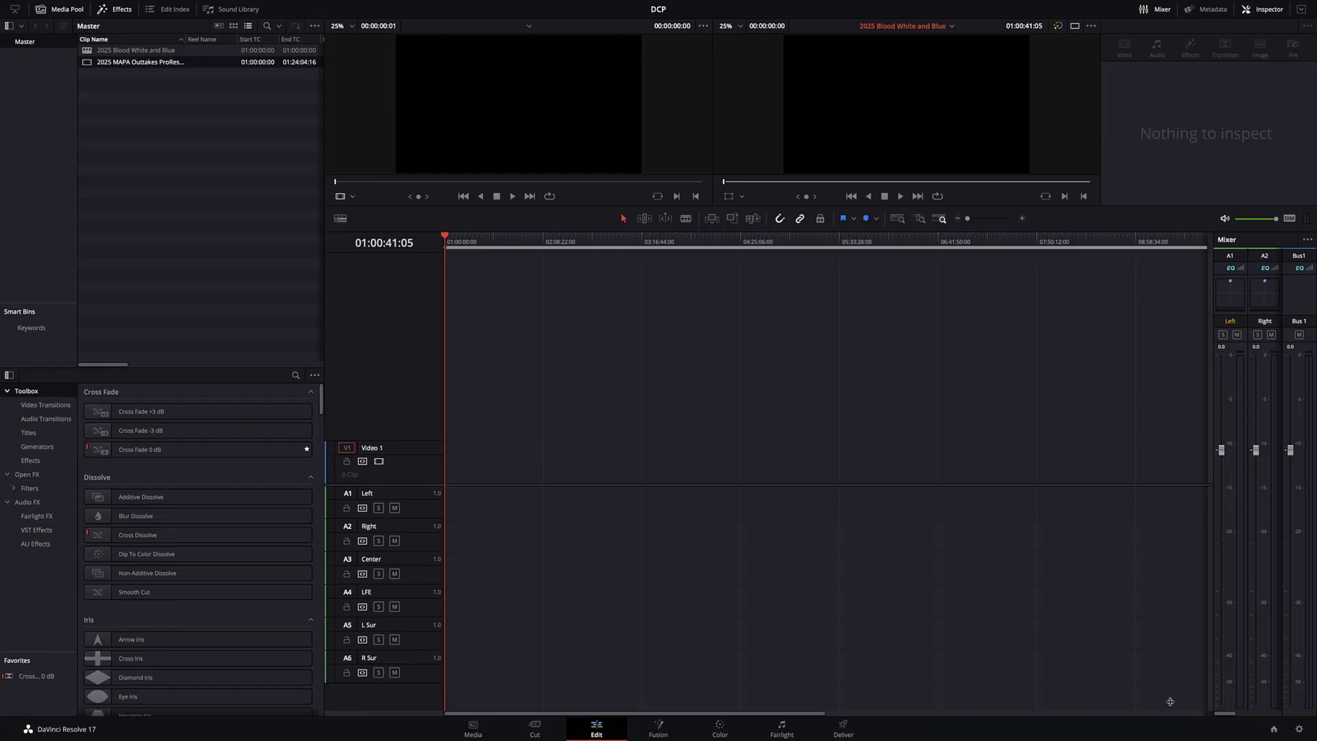
Step: In the widened Mixer, pan Left and Right to the front corners, L Sur and R Sur to the rear
left_click_drag(1211, 703, 1071, 712)
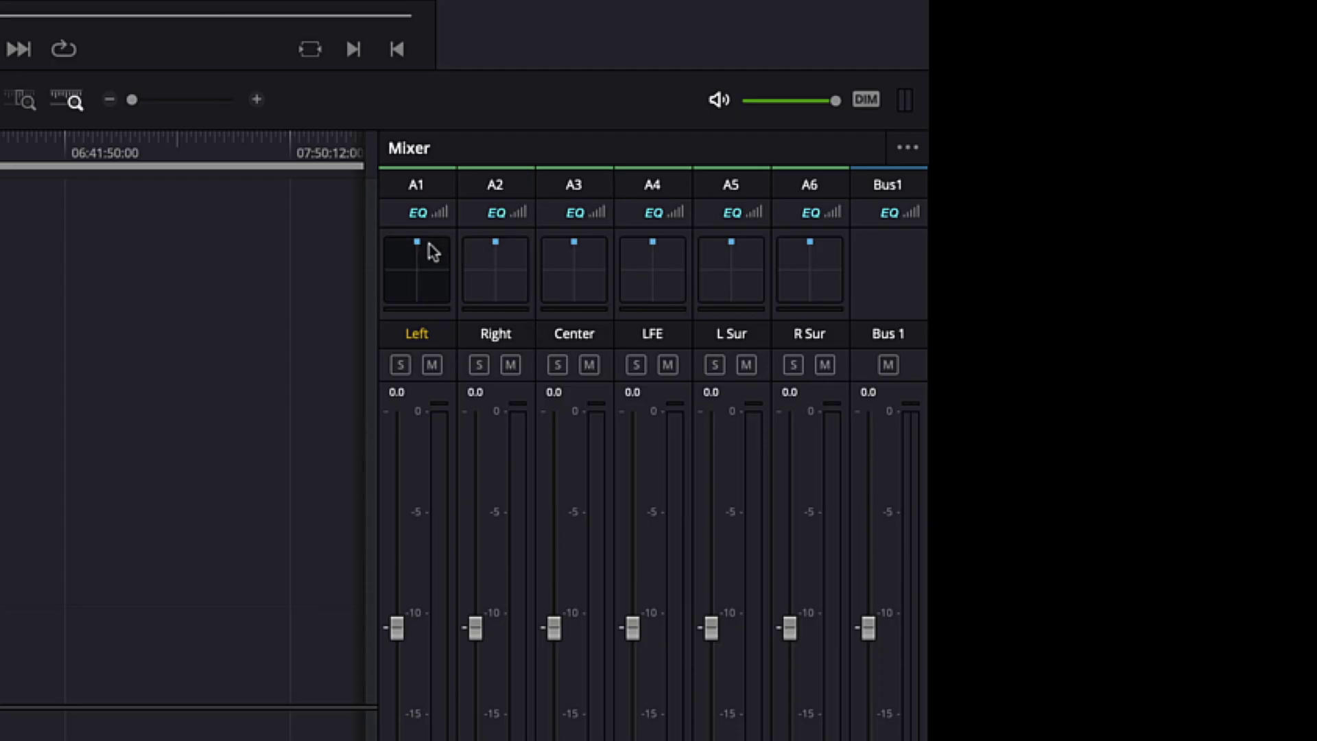
left_click_drag(417, 247, 165, 190)
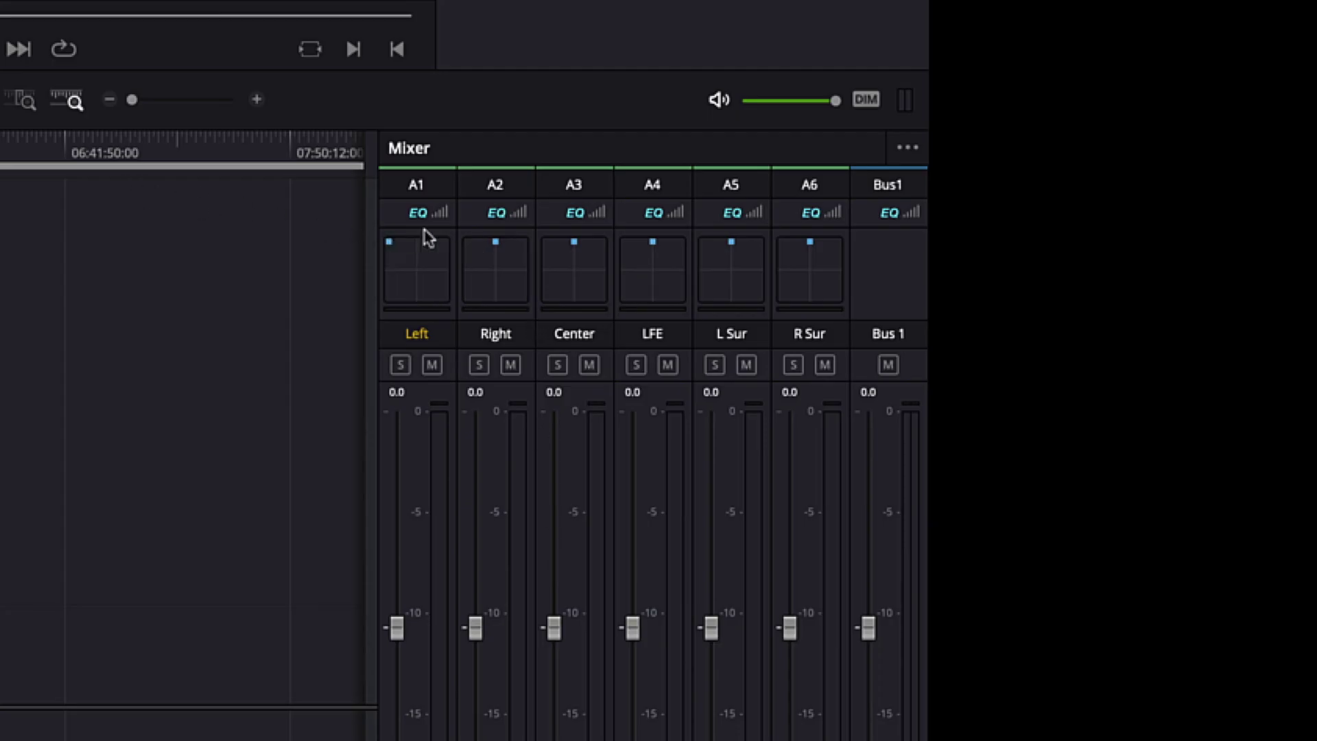
left_click_drag(496, 244, 619, 236)
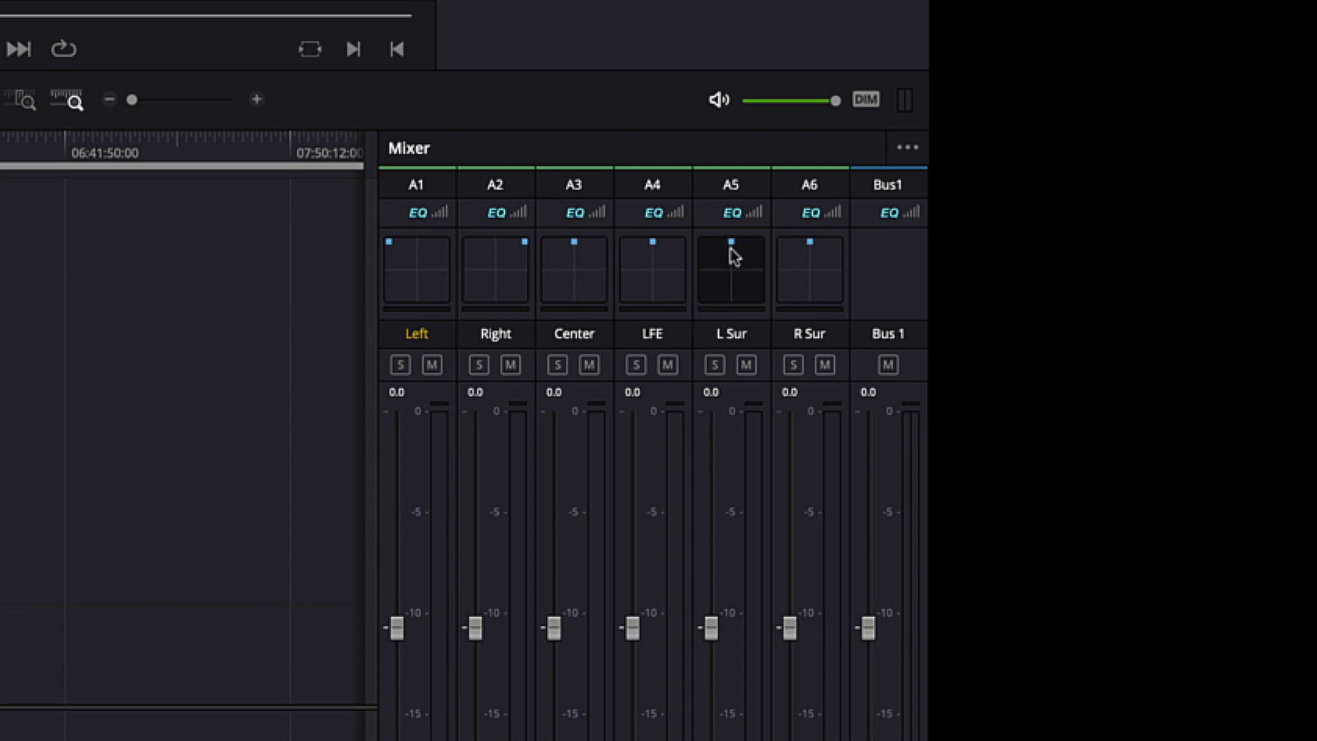
left_click_drag(732, 247, 640, 415)
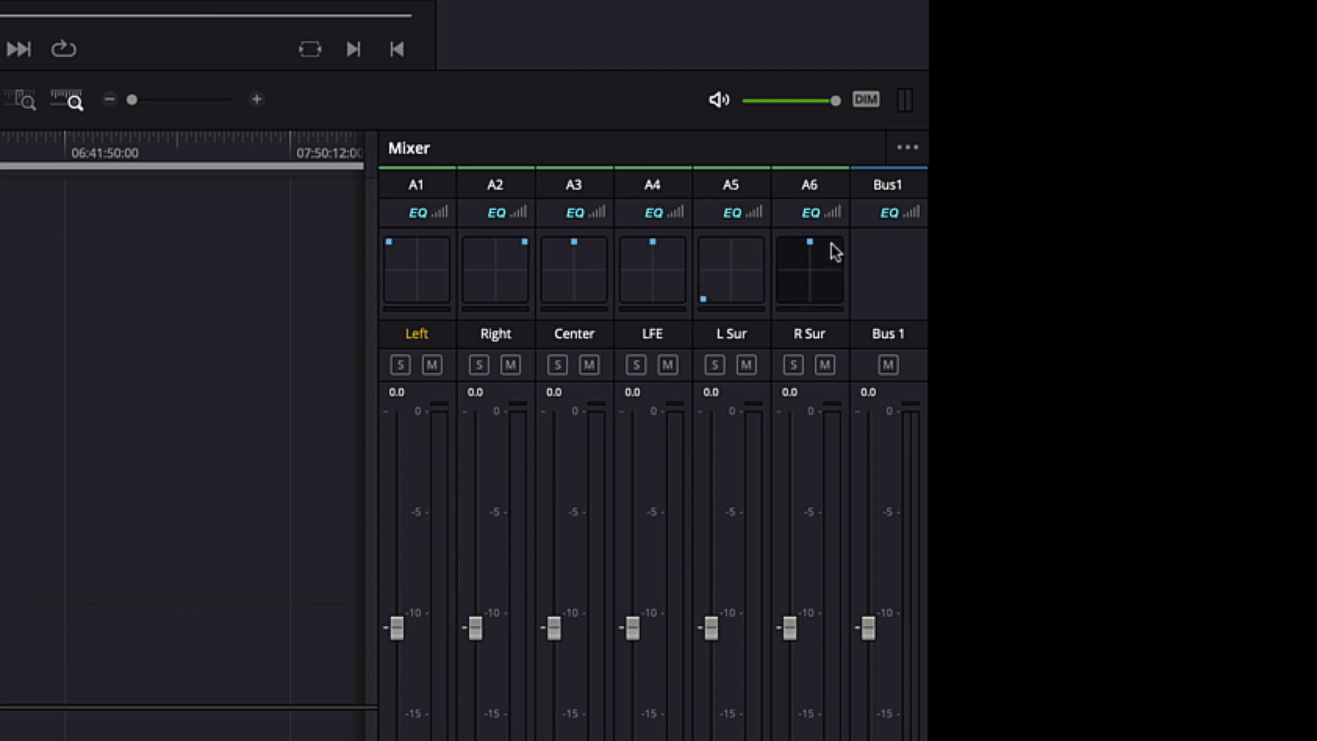
left_click_drag(812, 246, 853, 315)
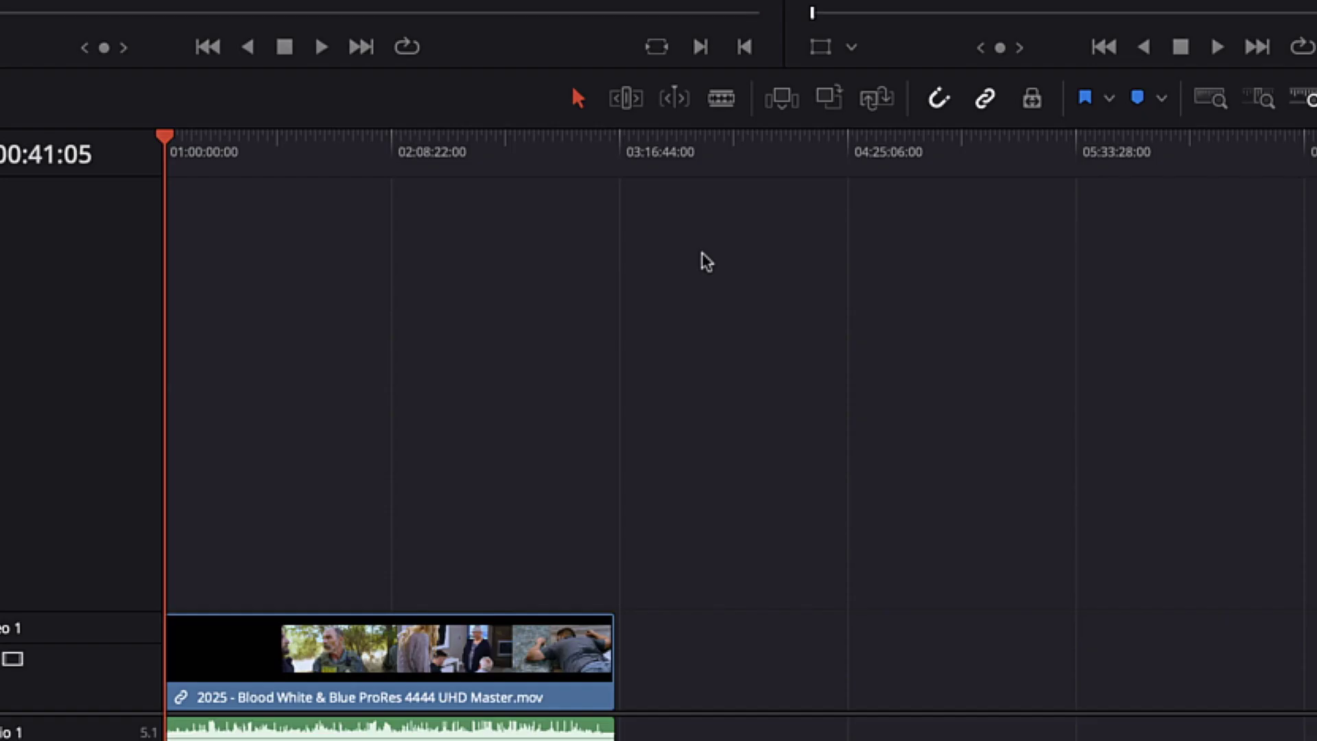
Step: Move the playhead later in the timeline and switch to the Deliver page
left_click(621, 144)
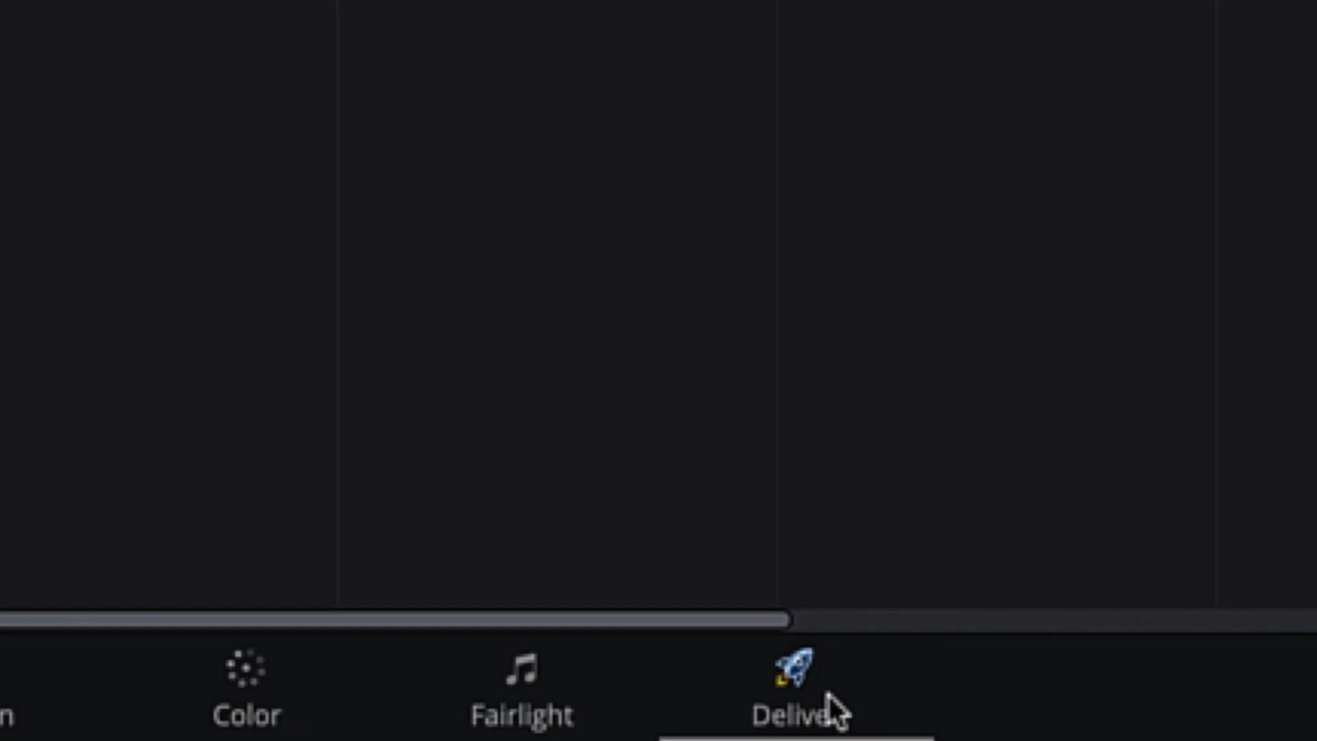
left_click(832, 709)
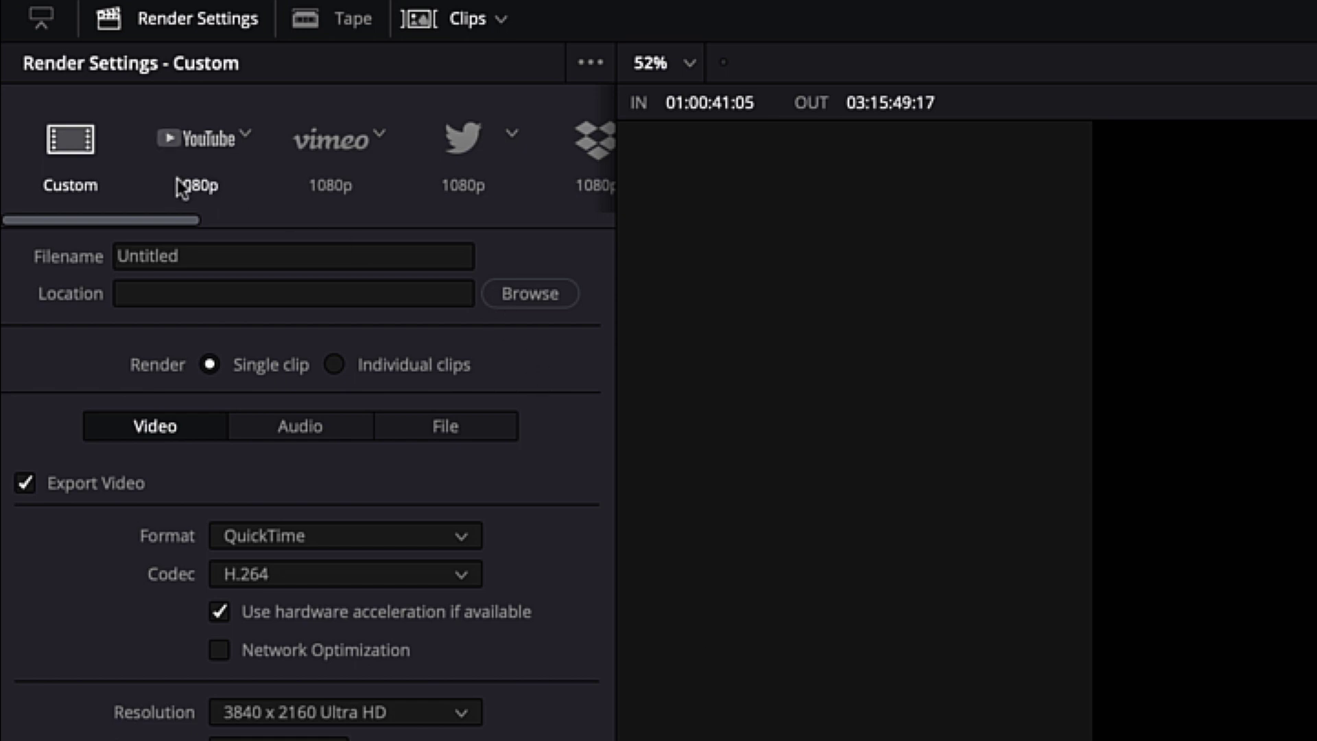
Step: Replace the Untitled render file name with '2025 DCP'
left_click(240, 256)
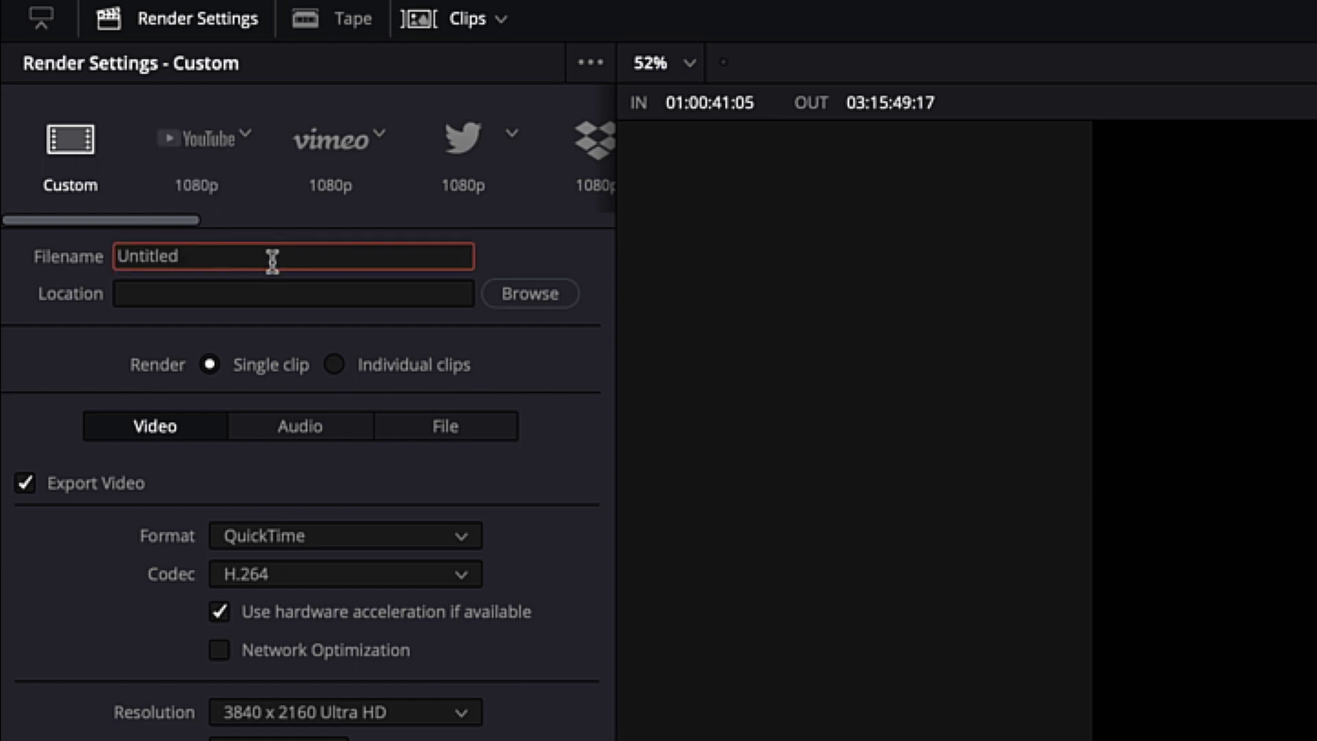
double_click(270, 255)
key("BackSpace")
type("2025 DCP")
Step: Set the render output location to the OWC HD drive (/Volumes/OWC HD)
left_click(515, 304)
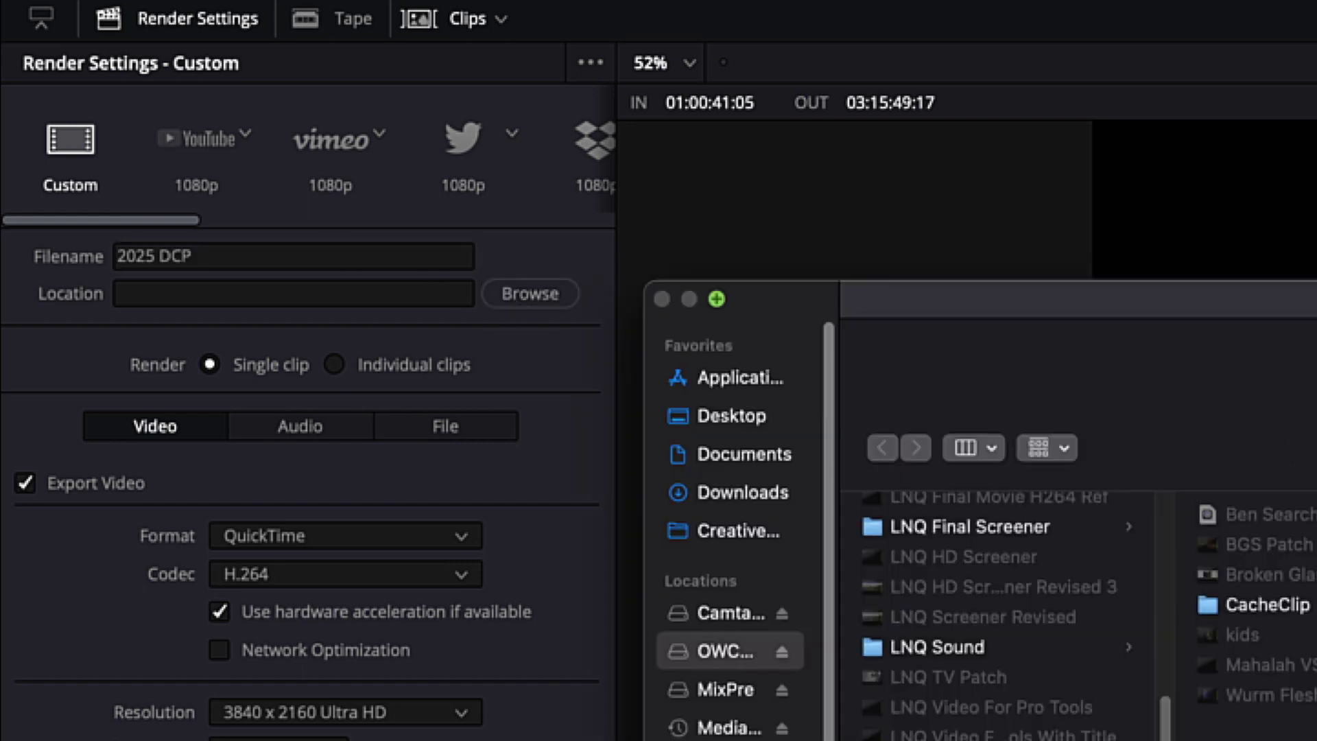
left_click(761, 645)
key("Return")
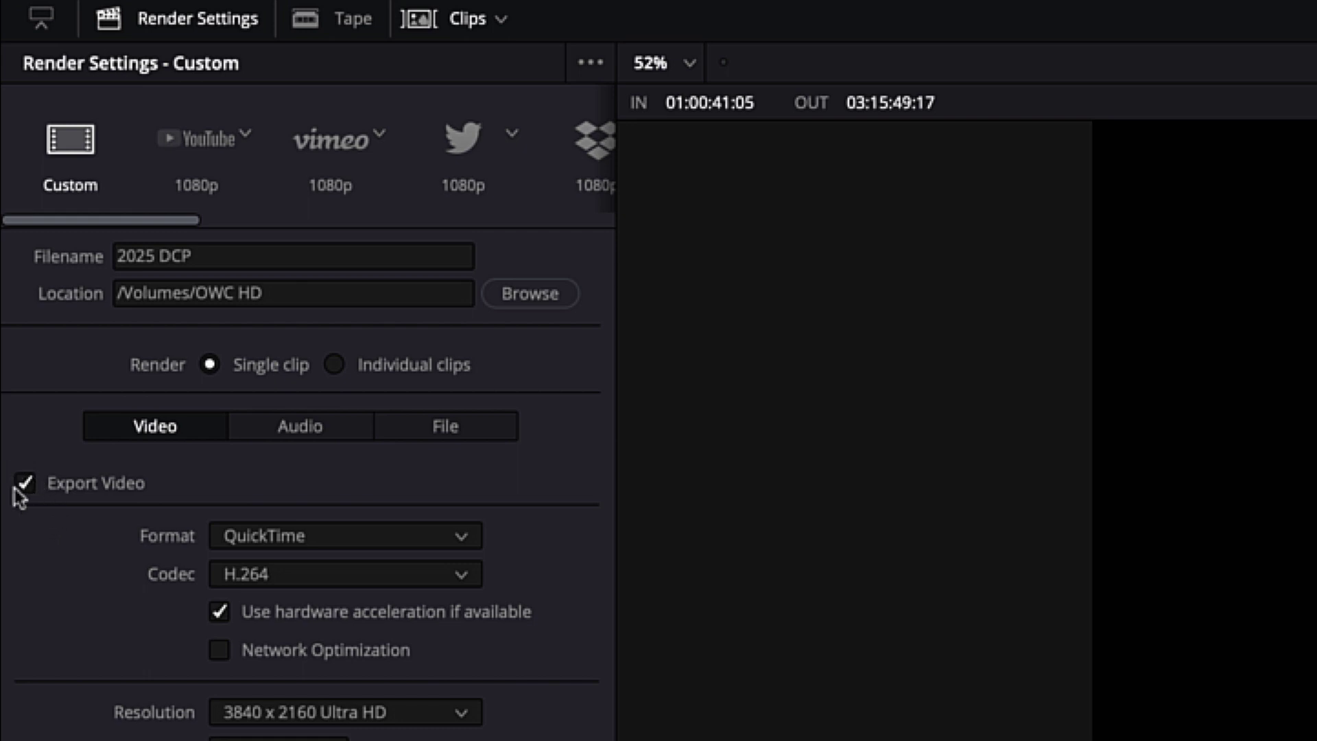
left_click(351, 538)
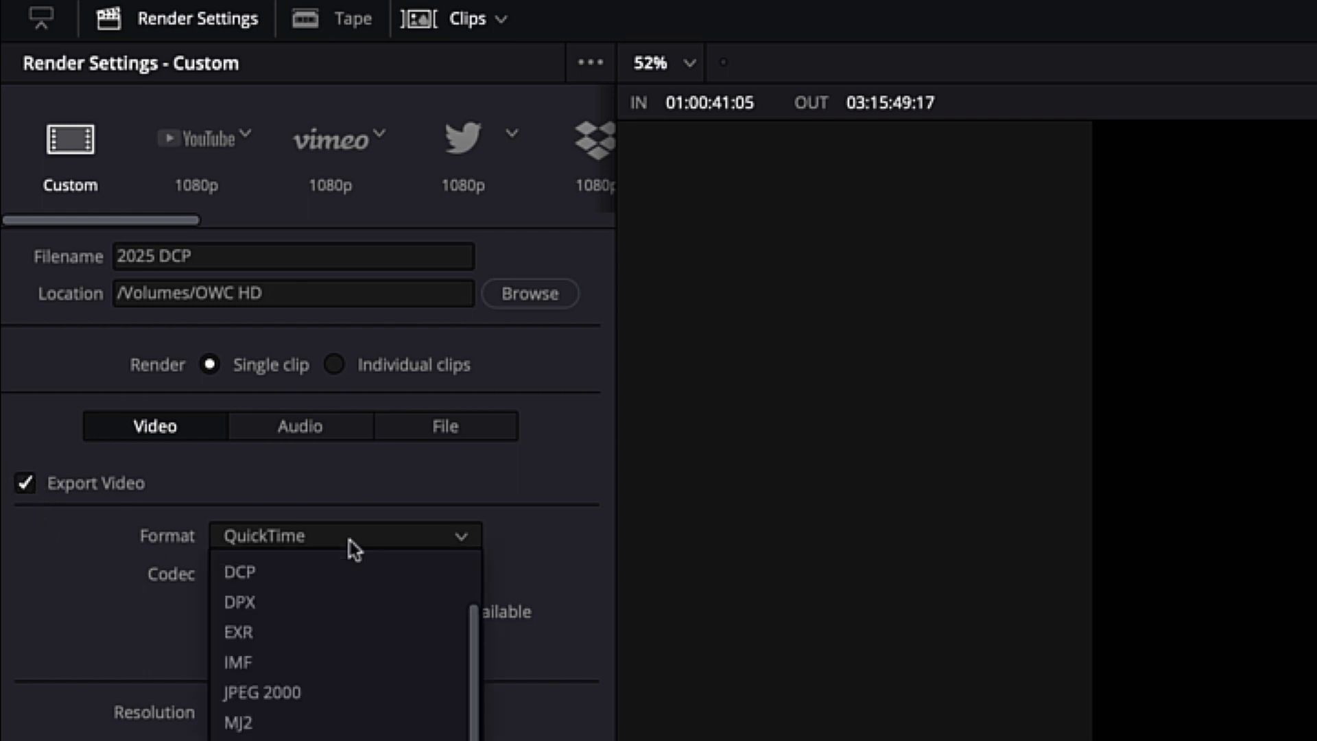
Step: Switch the output format to DCP with Kakadu JPEG 2000 and pick the 2K DCI Flat type
left_click(304, 564)
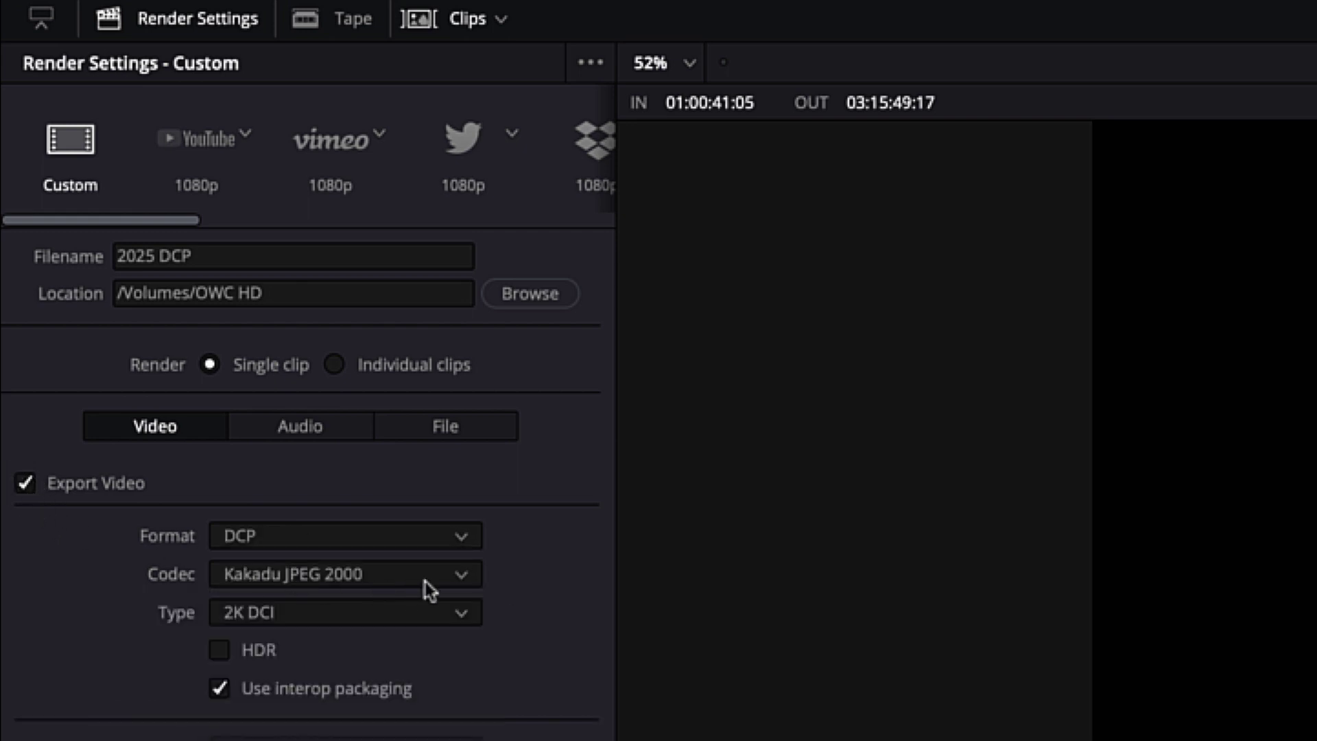
left_click(329, 623)
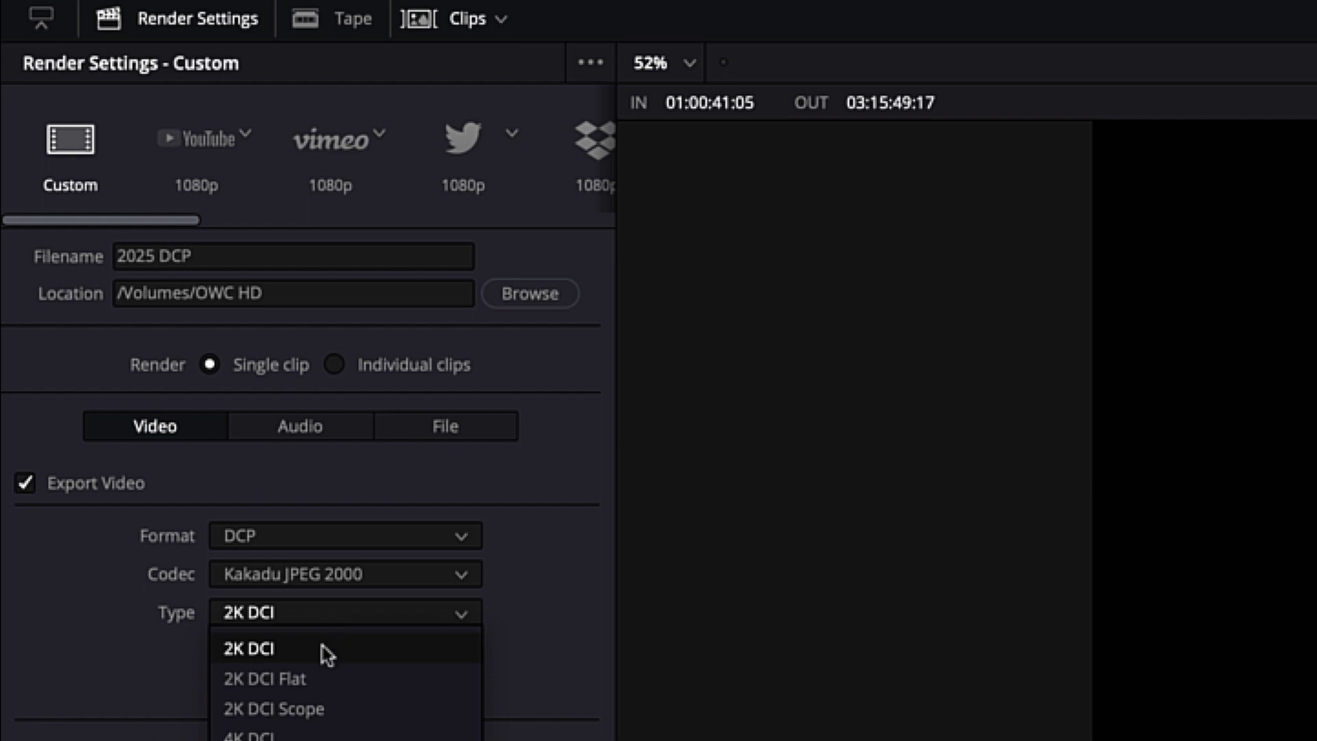
left_click(309, 677)
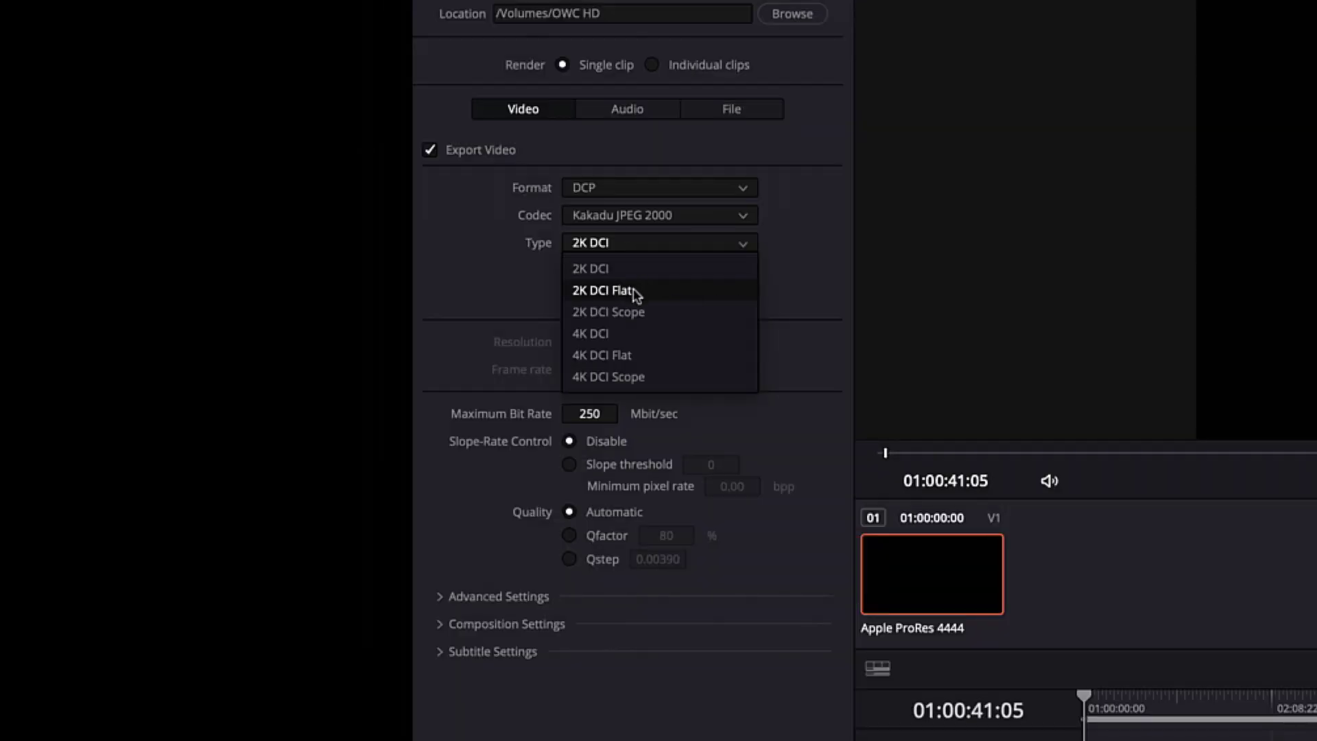
Step: Choose 2K DCI Flat, fixing 1998 x 1080 DCI Flat 1.85 at 24 fps
left_click(636, 291)
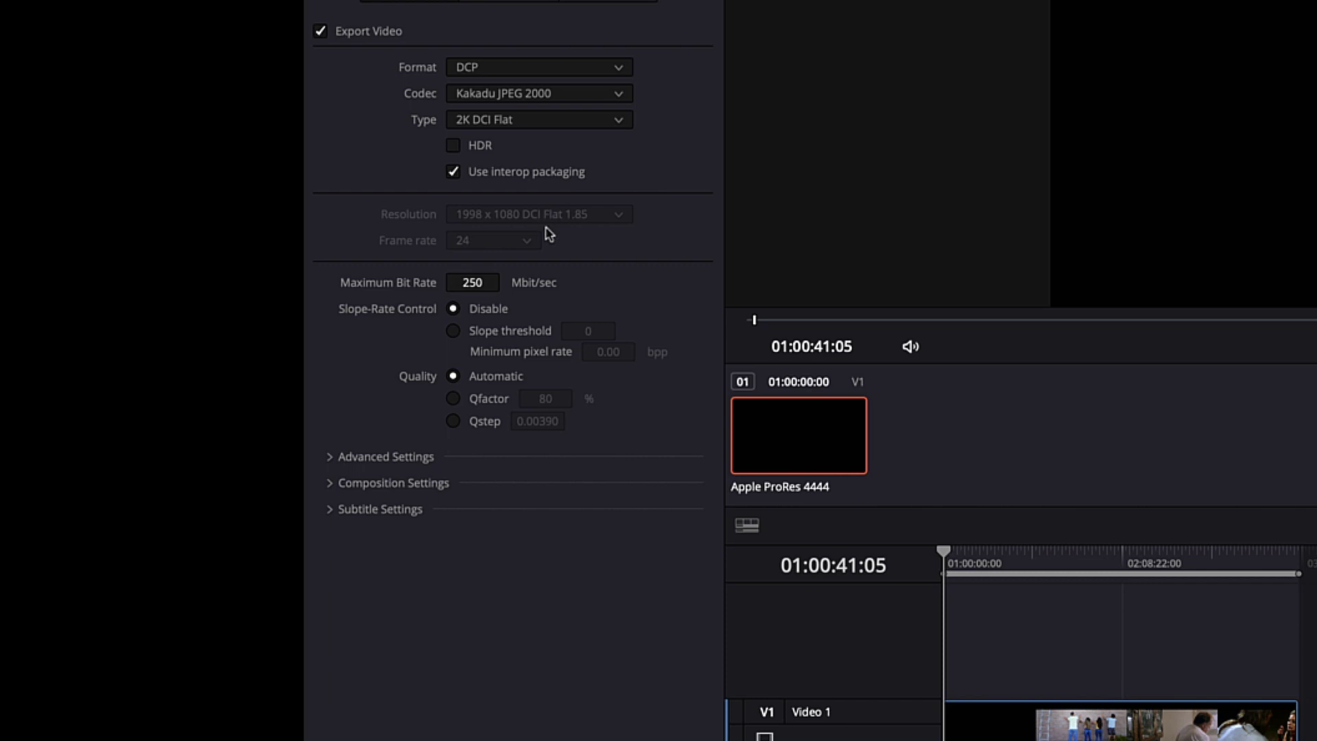
Step: In Advanced Settings, tag the output colour space as P3-DCI
left_click(478, 281)
left_click(479, 281)
left_click(385, 457)
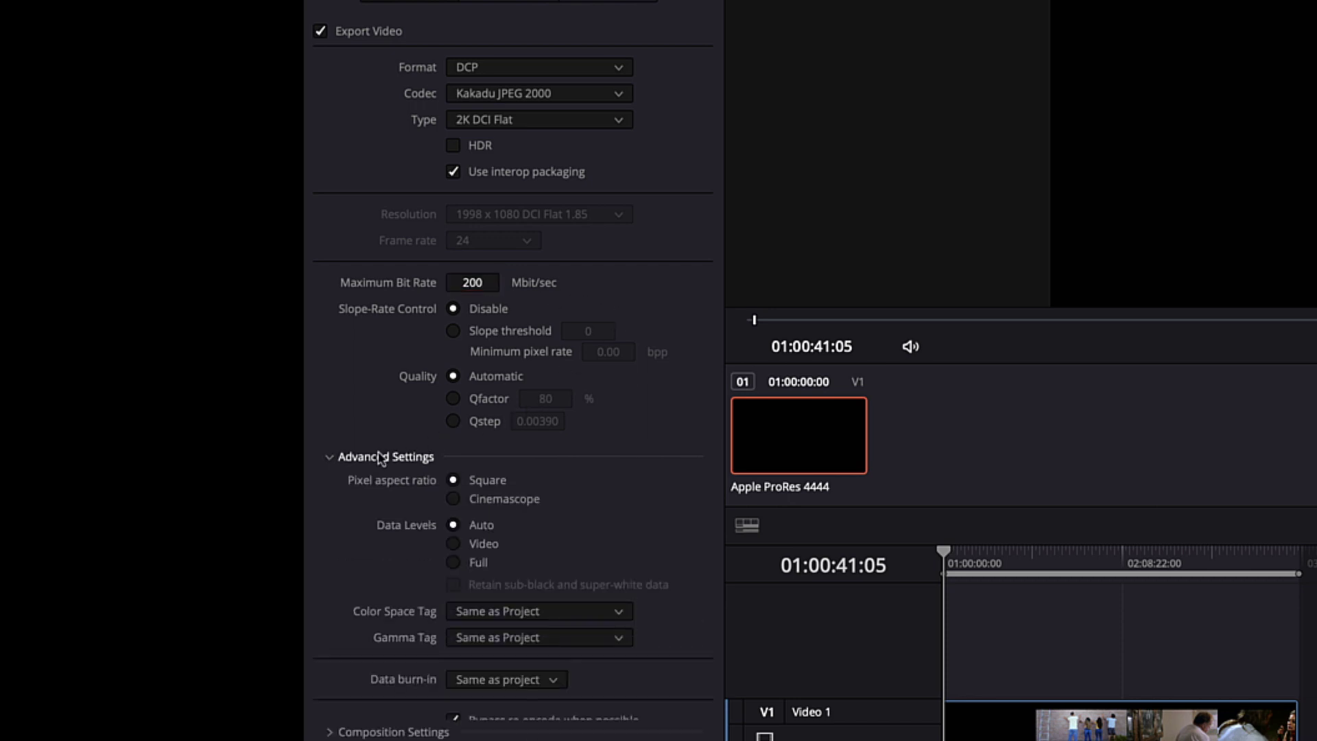
scroll(535, 549, "down", 3)
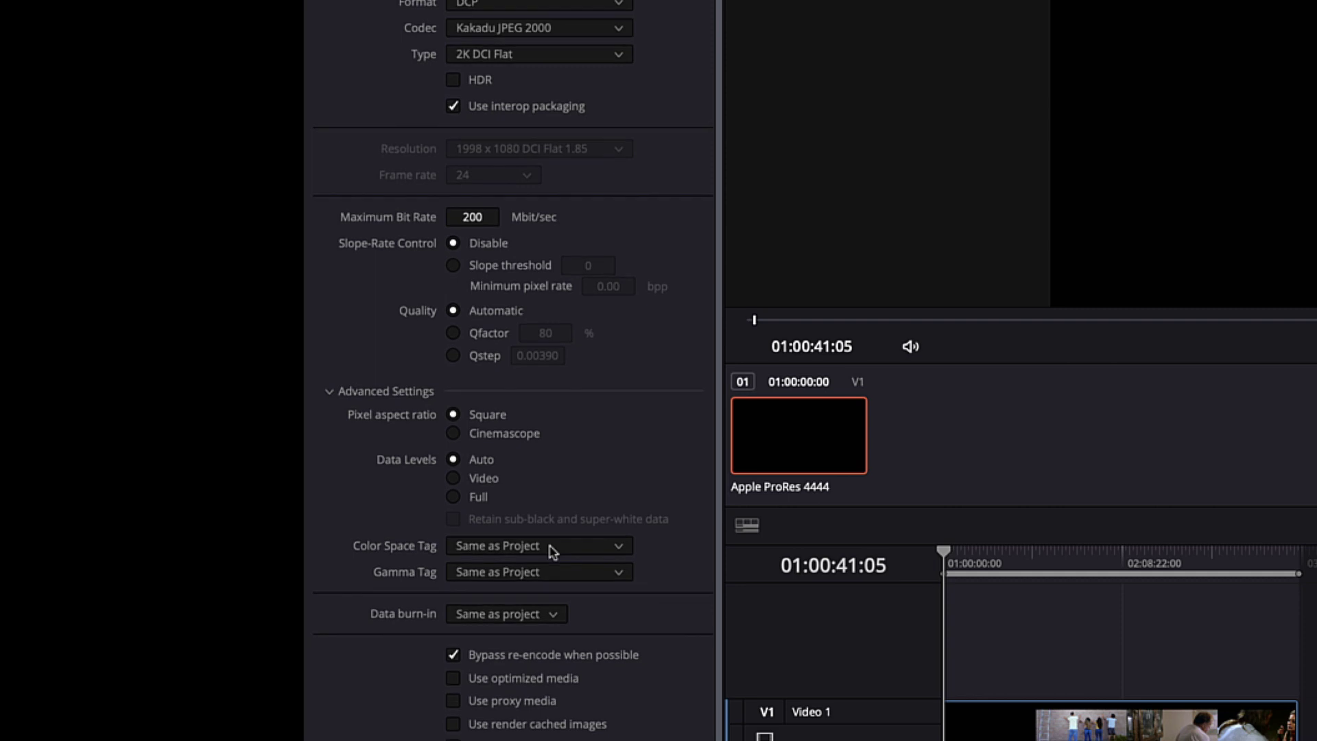
left_click(536, 546)
scroll(544, 604, "down", 10)
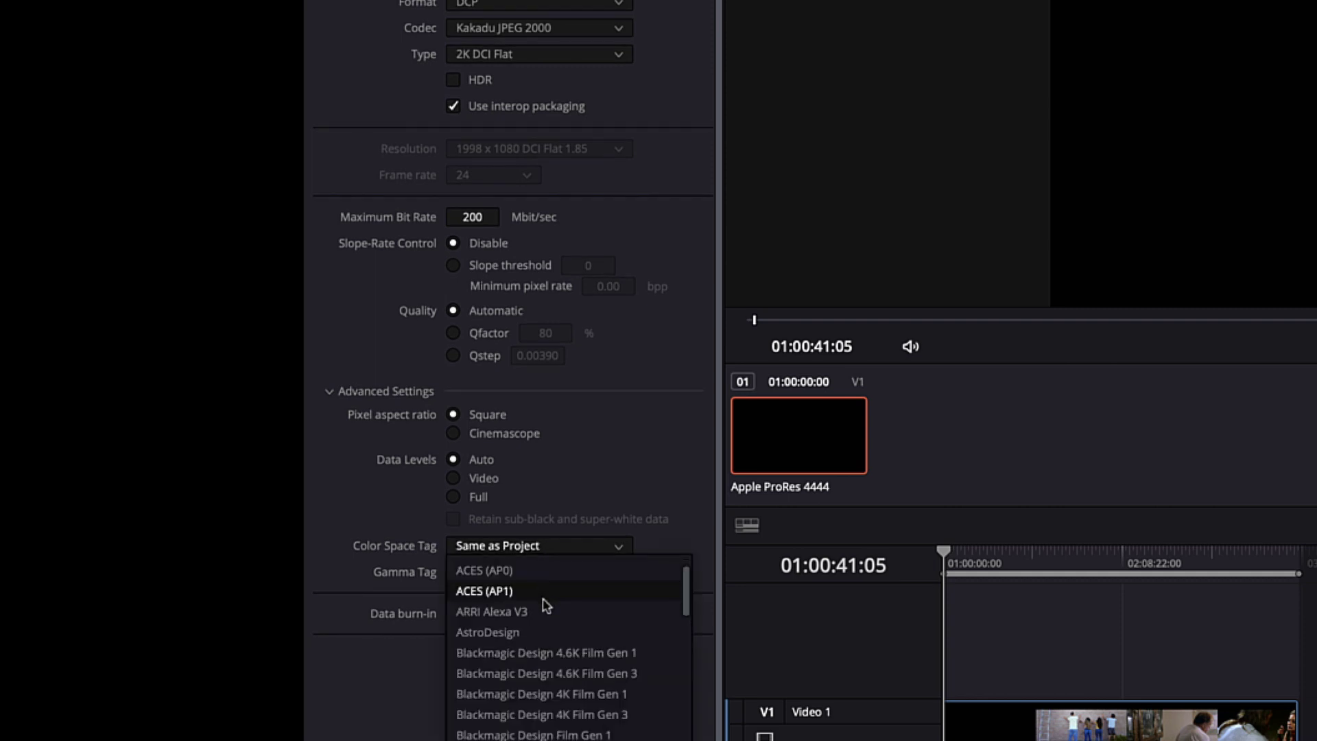
scroll(544, 605, "down", 2)
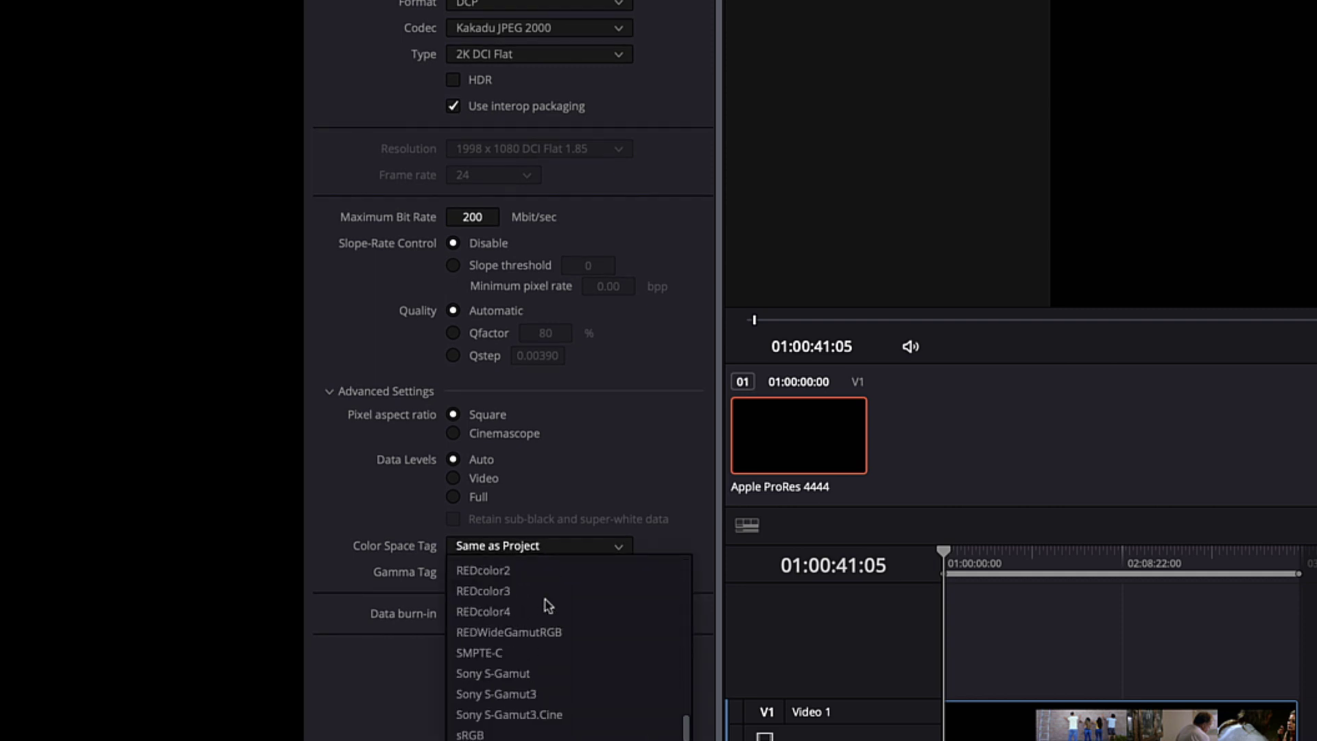
scroll(521, 601, "up", 3)
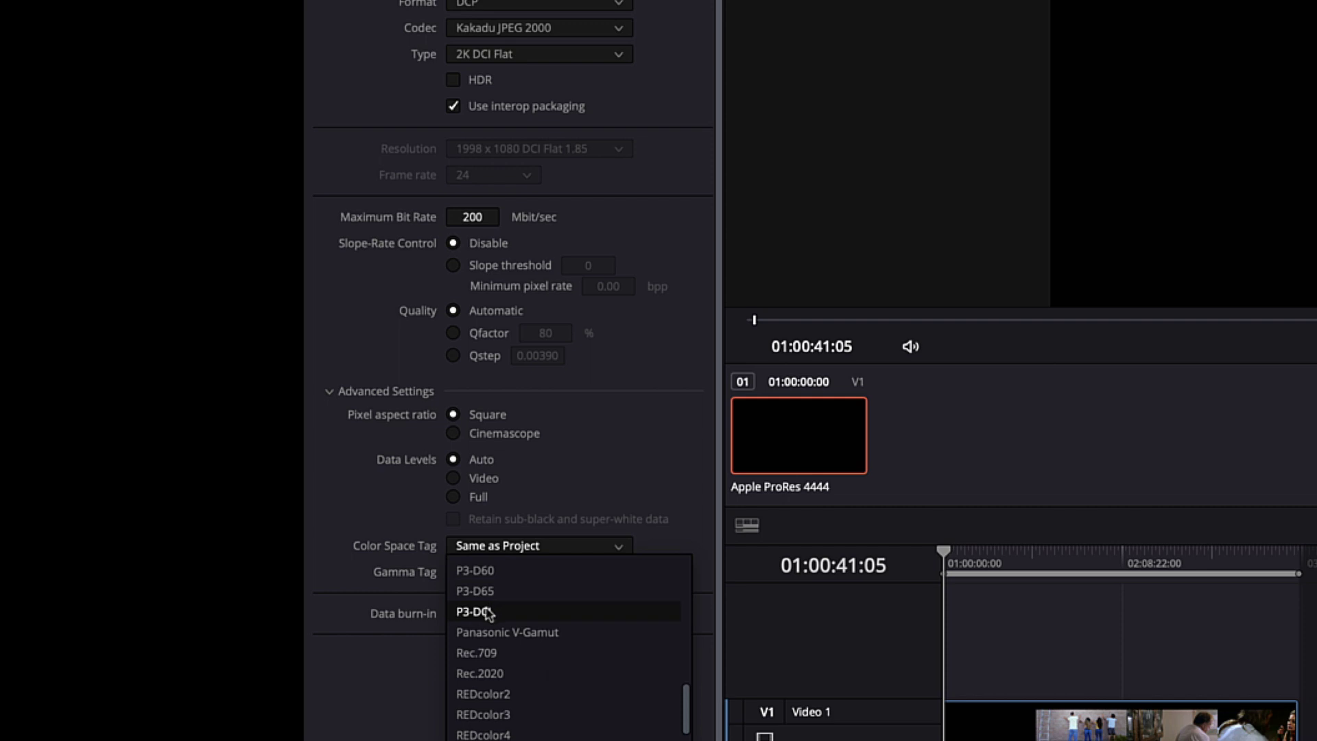
left_click(489, 612)
Step: Set the gamma tag to Gamma 2.6
left_click(608, 582)
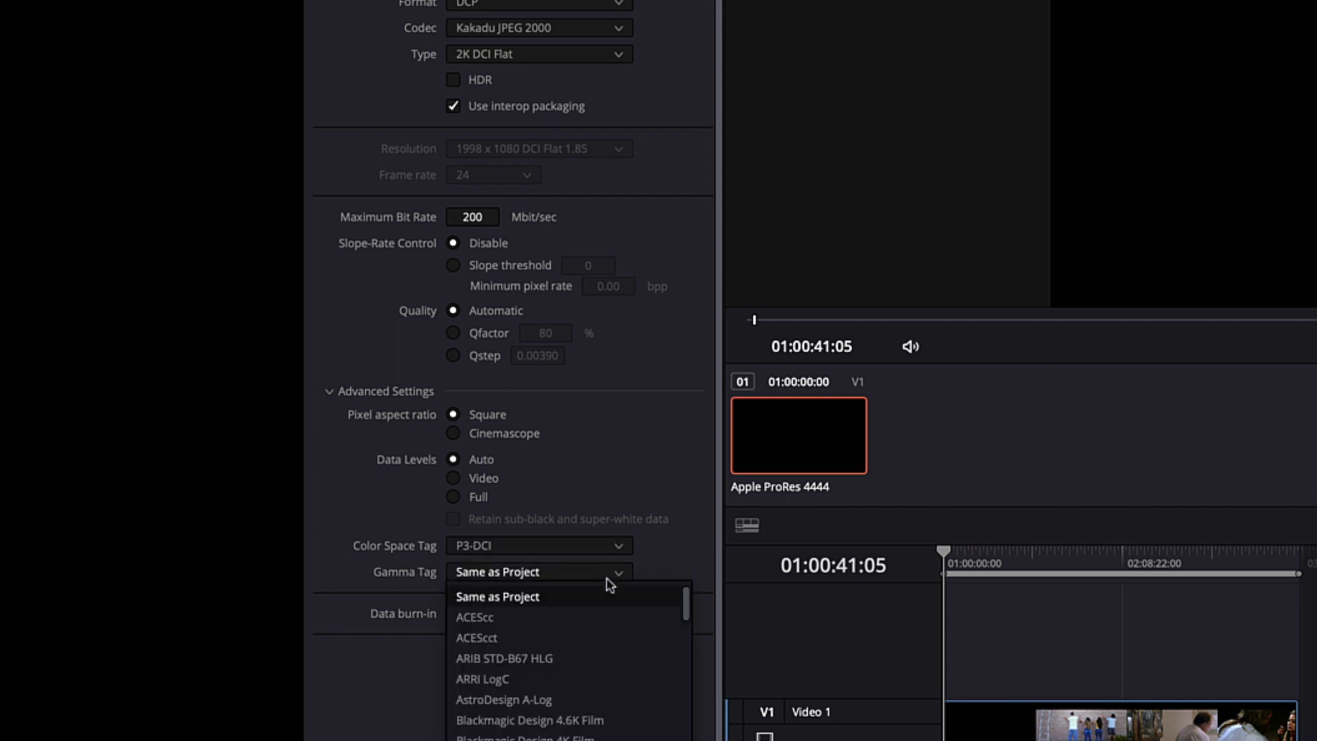
scroll(588, 648, "down", 8)
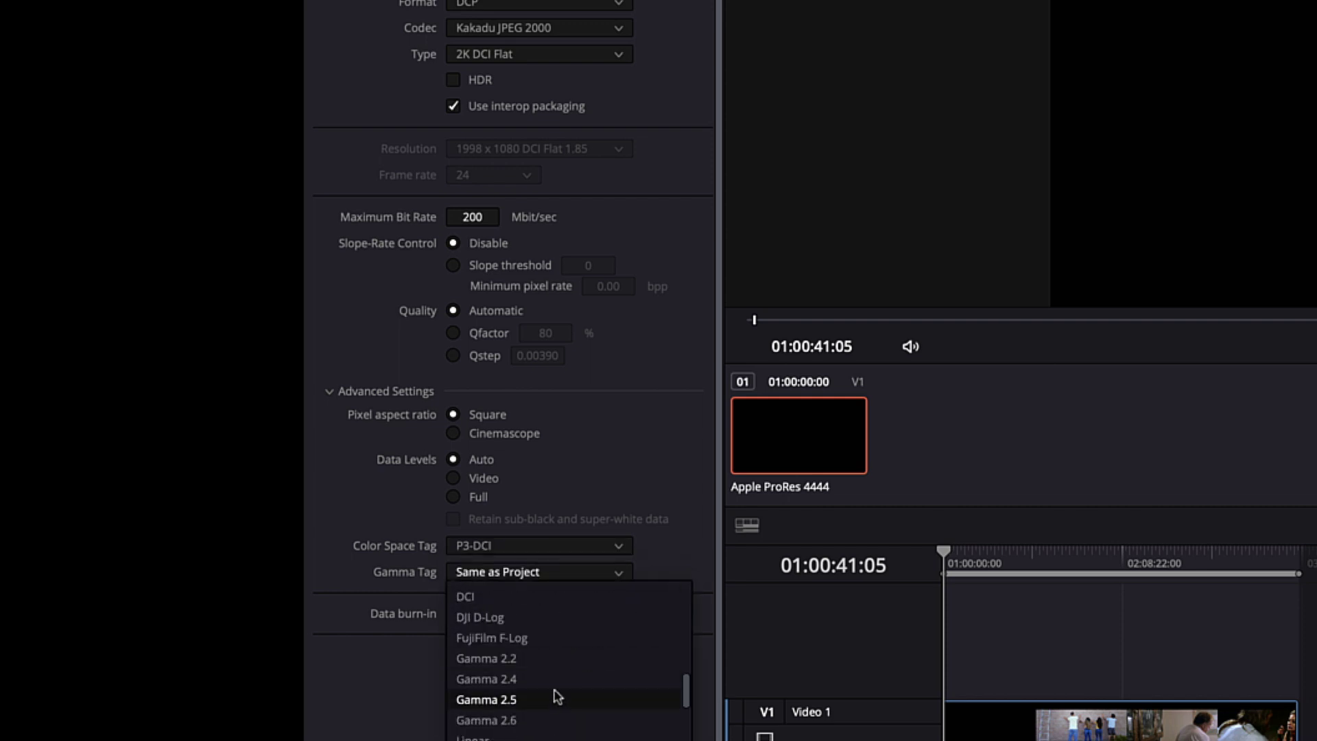
left_click(536, 720)
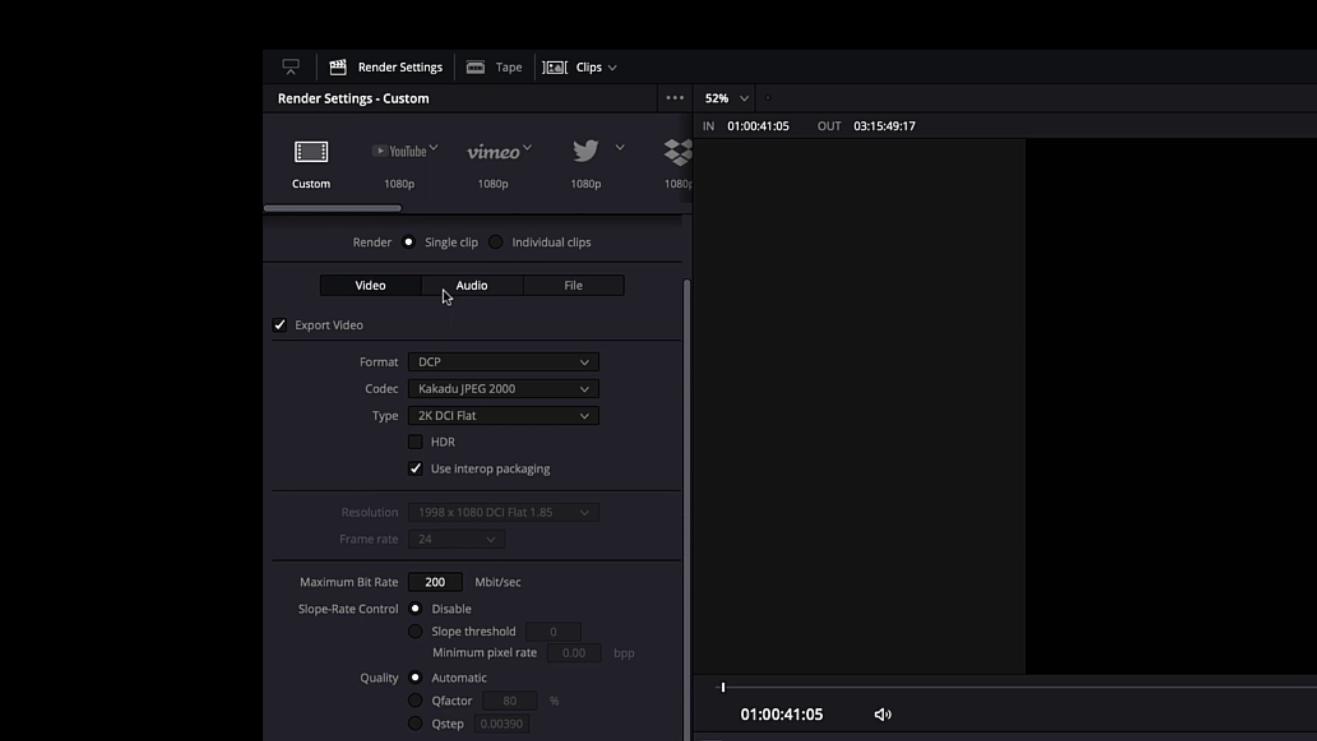
left_click(443, 291)
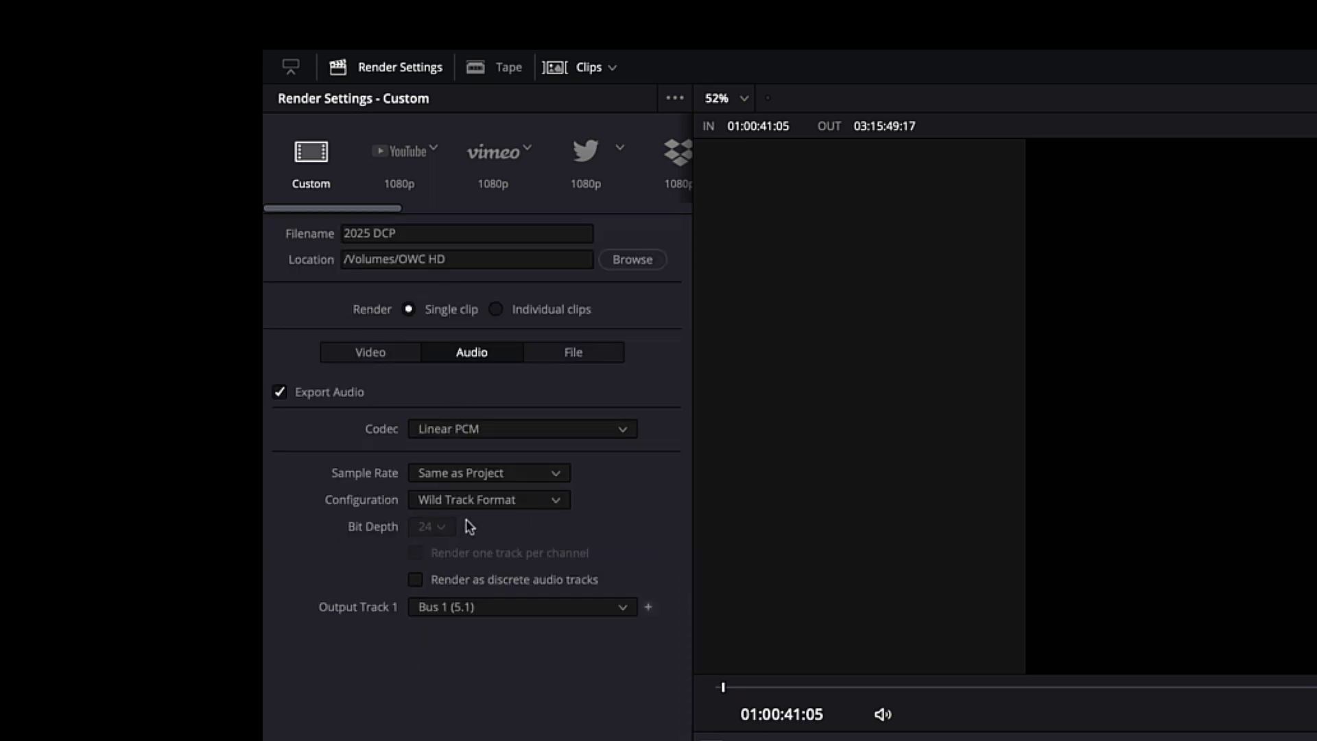
Step: Set audio to 5.1 at 48000 sample rate, with Output Track 1 on Bus 1 (5.1)
left_click(478, 502)
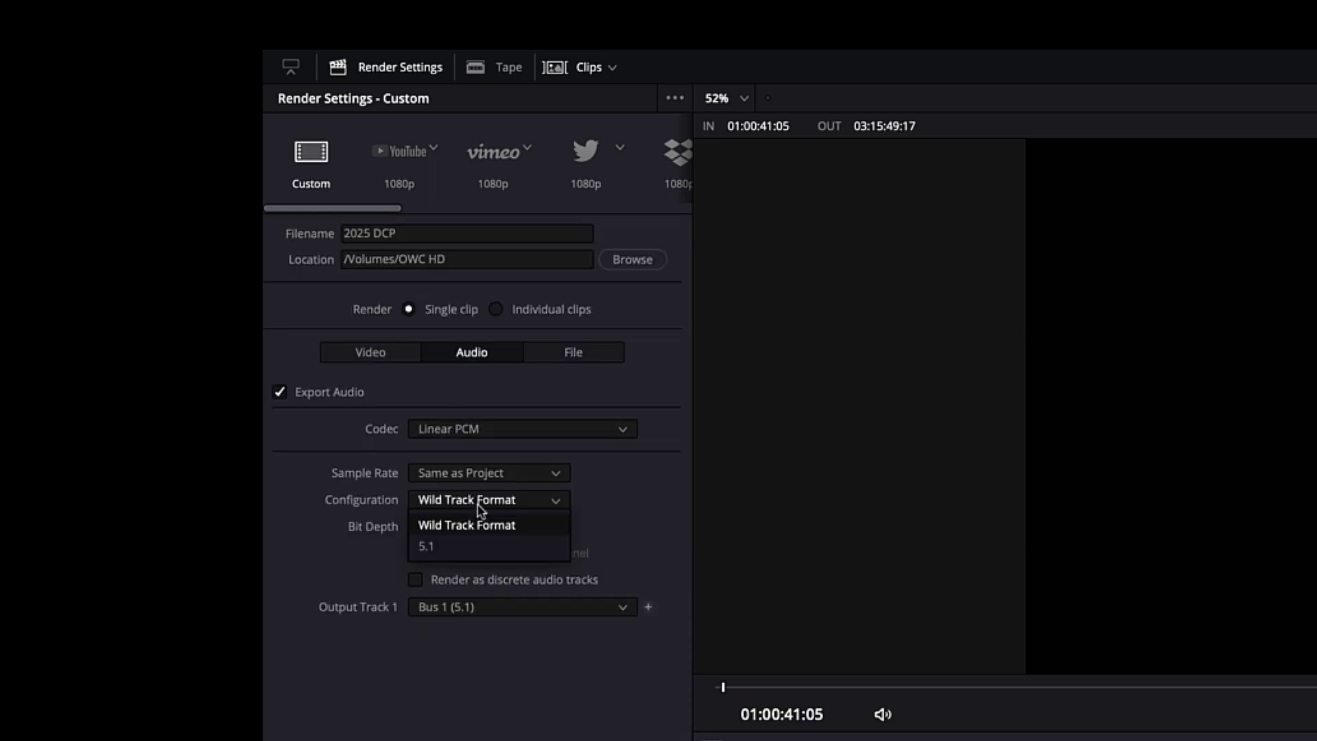
left_click(445, 548)
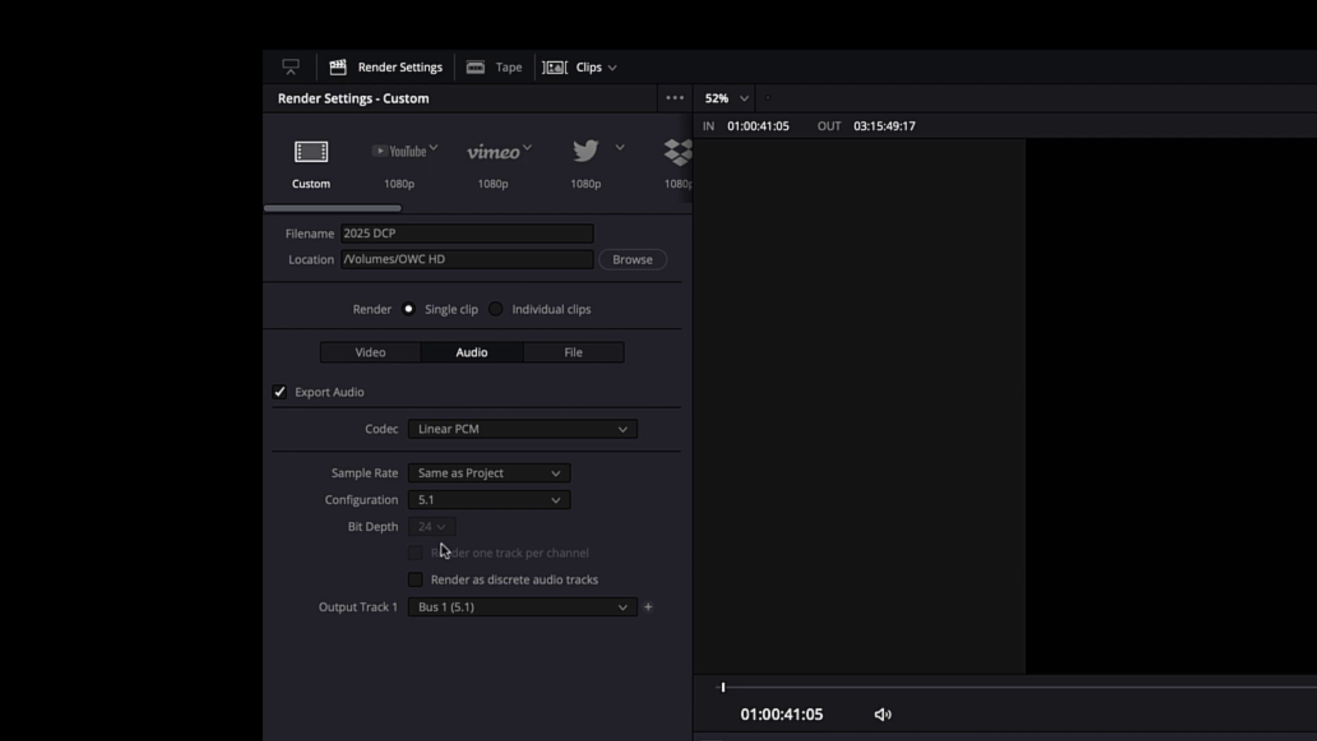
left_click(533, 480)
left_click(464, 522)
left_click(484, 608)
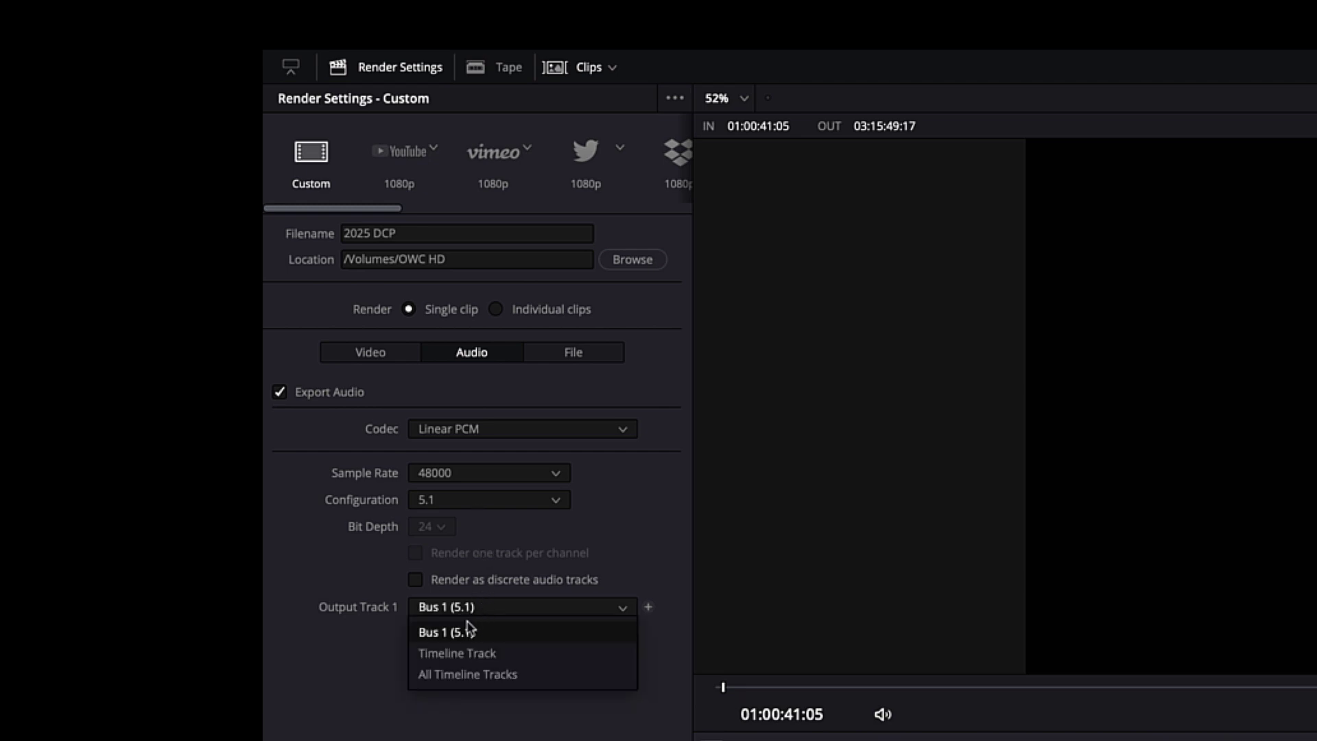
left_click(467, 631)
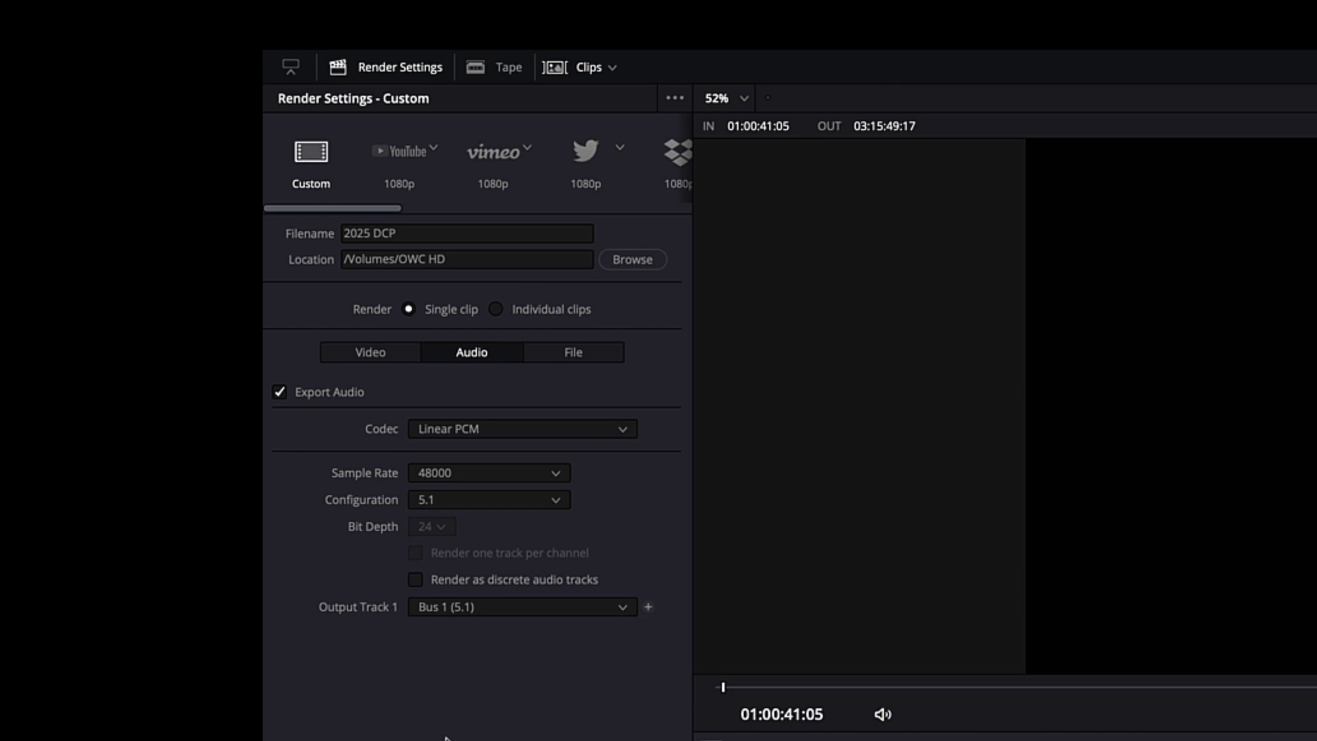
left_click(367, 358)
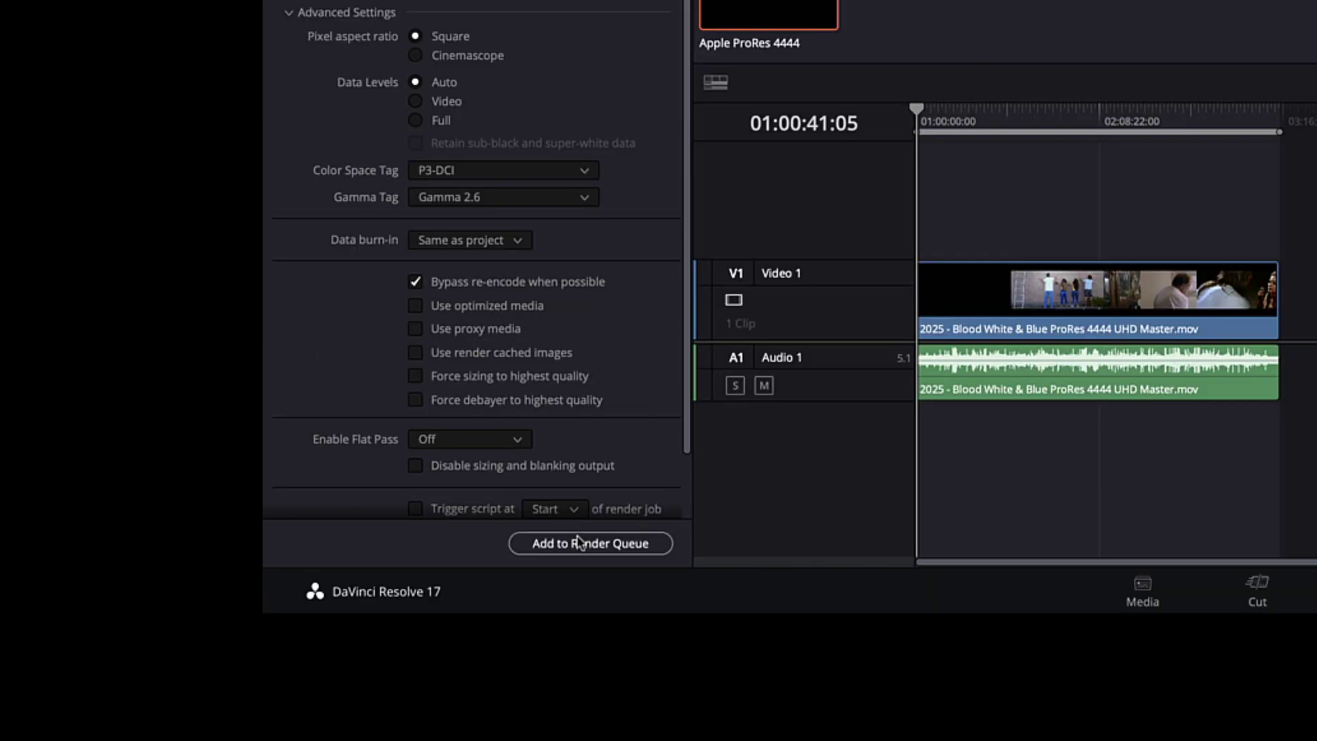
Step: Queue and render the DCP, then open OWC HD > 2025 DCP and select VIDEO
left_click(580, 544)
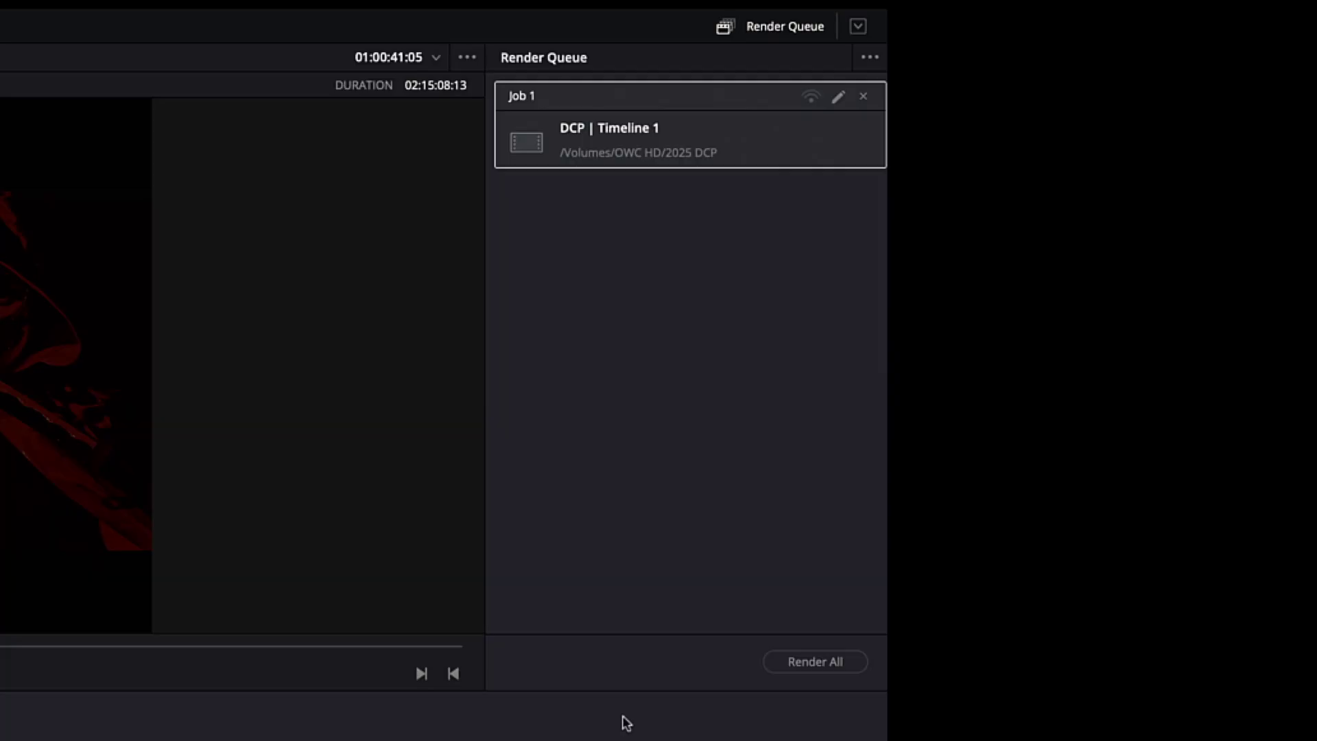
left_click(813, 666)
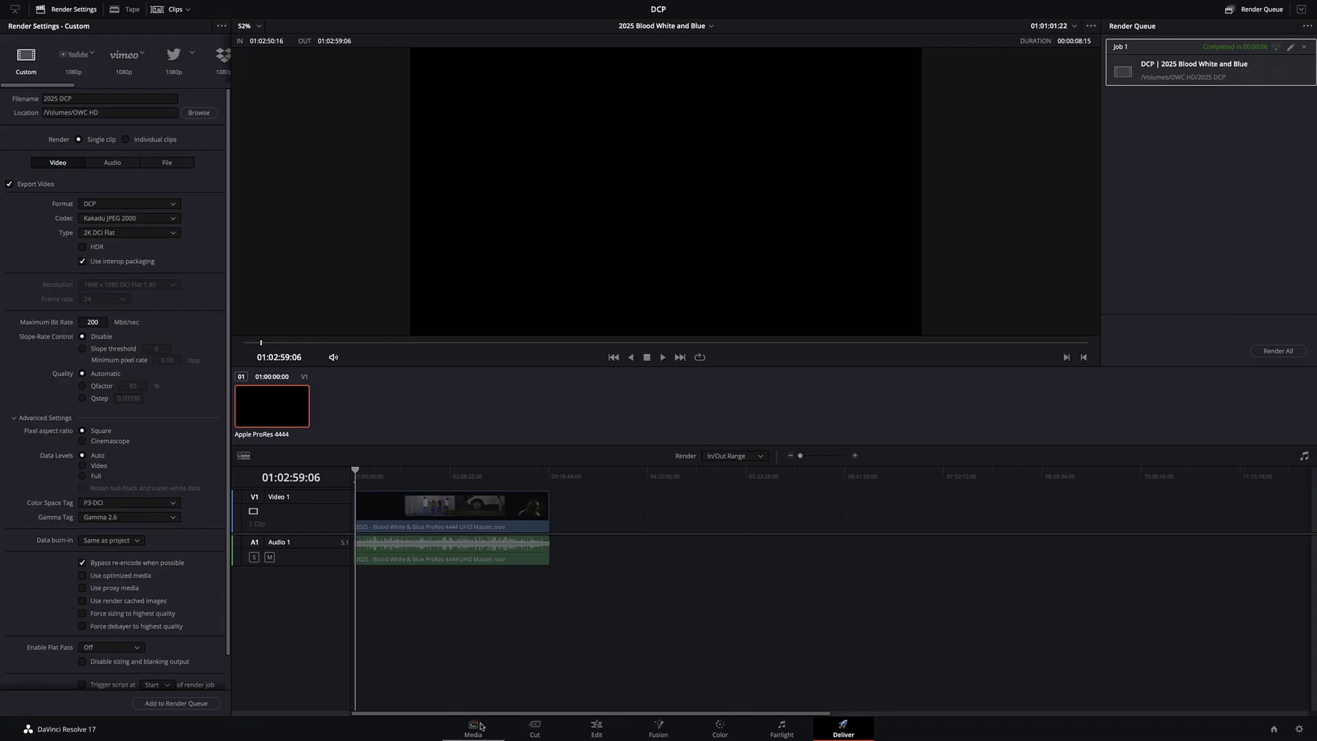
left_click(473, 728)
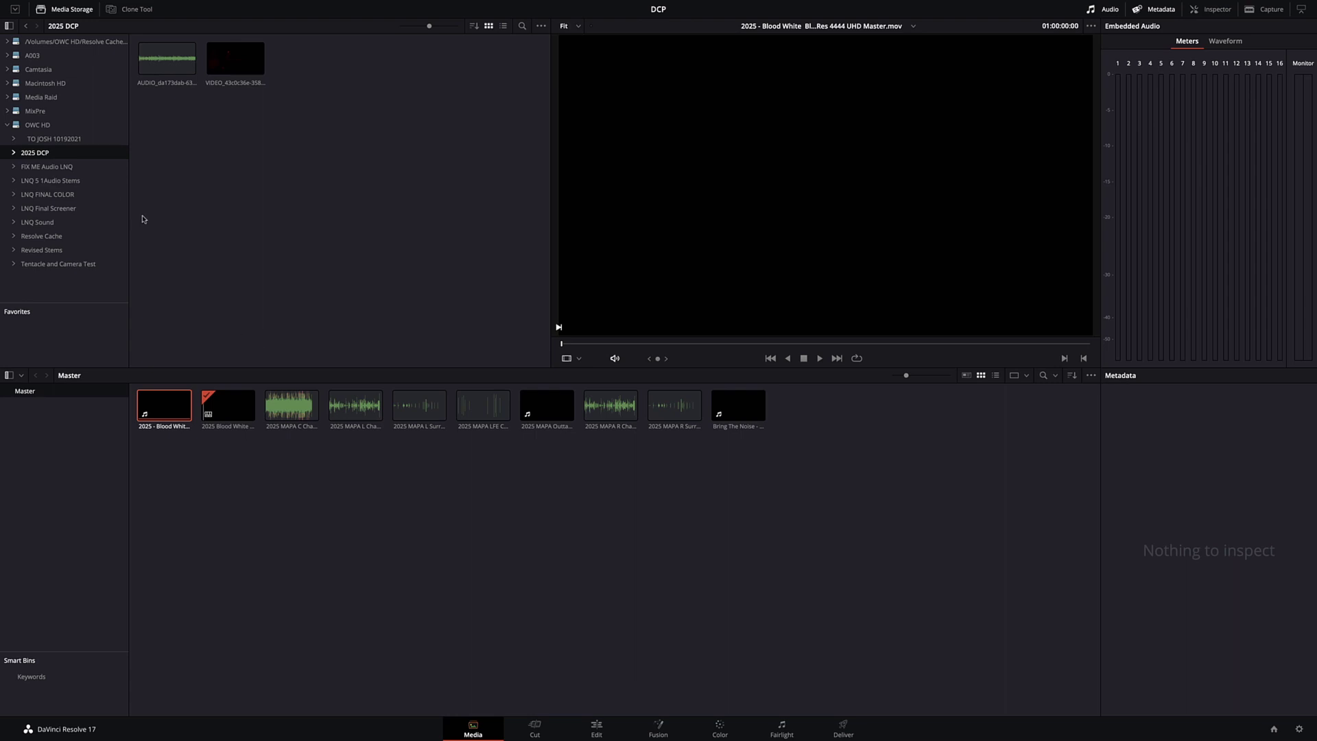
left_click(40, 126)
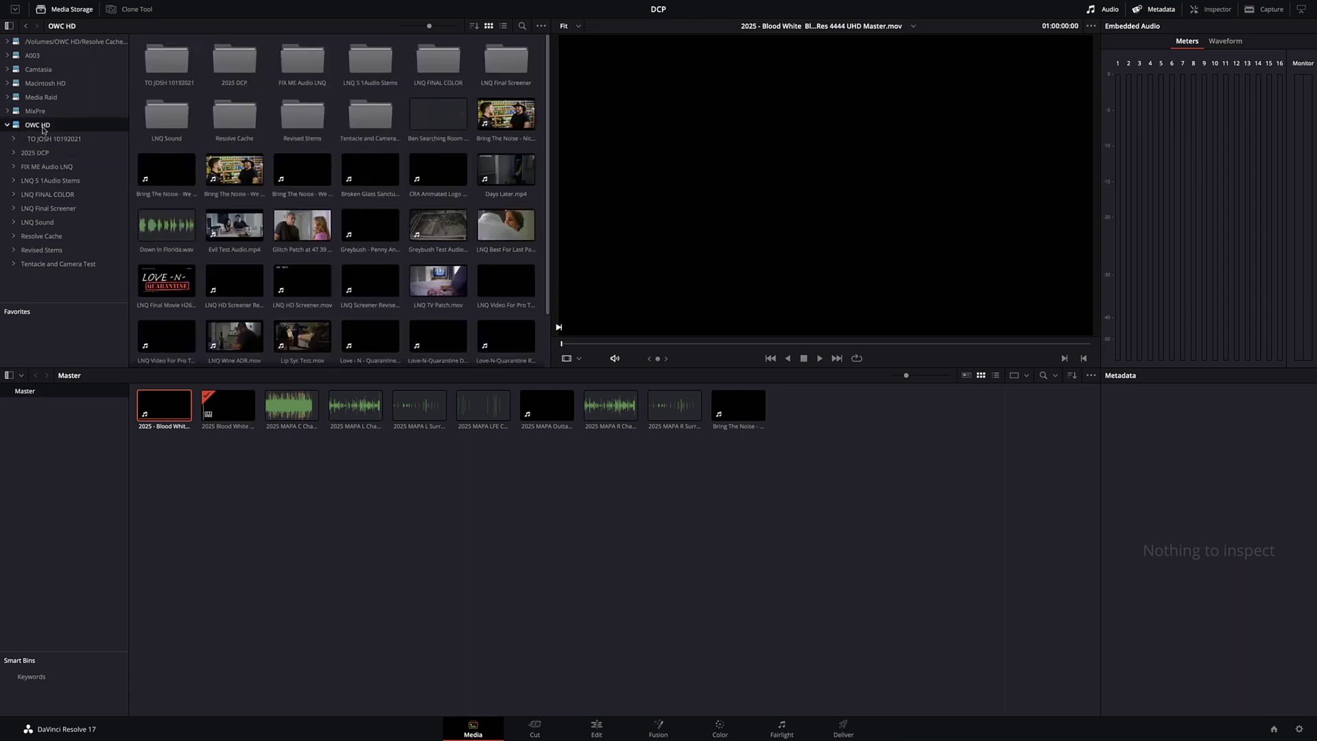
double_click(229, 67)
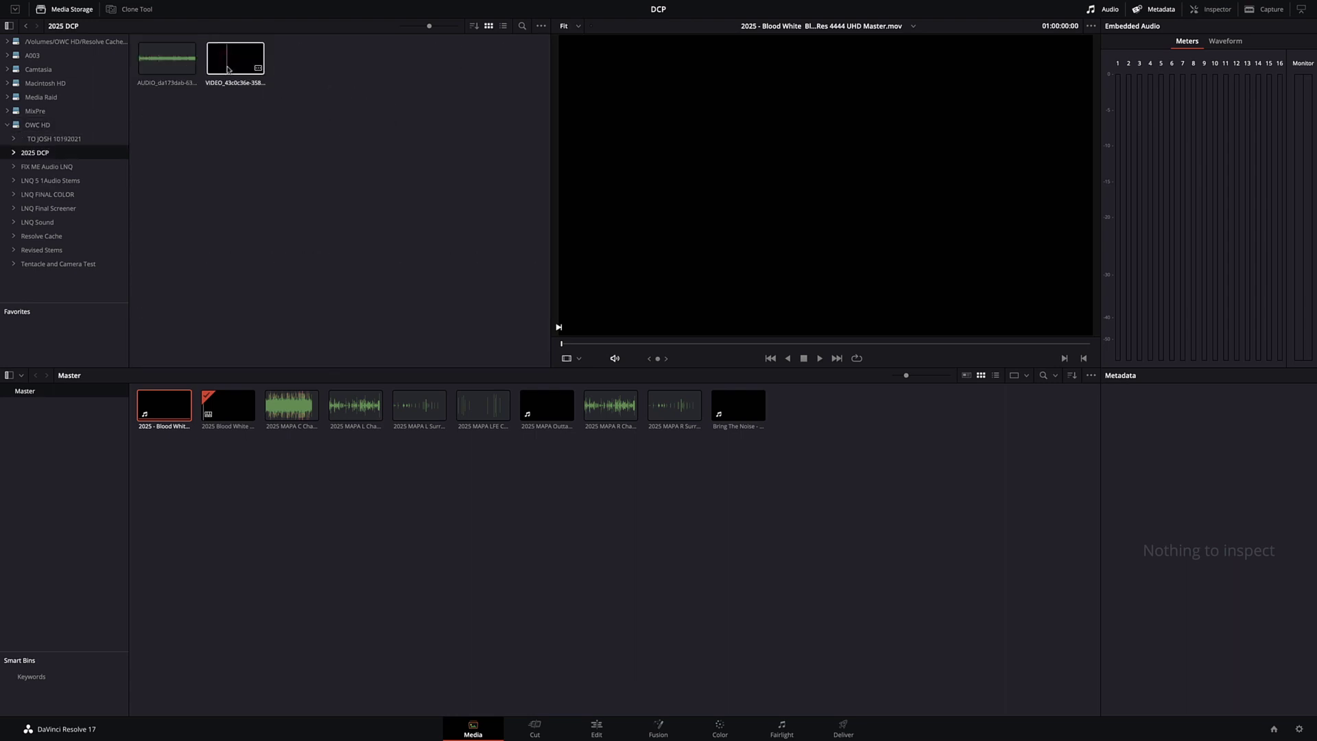
left_click(228, 69)
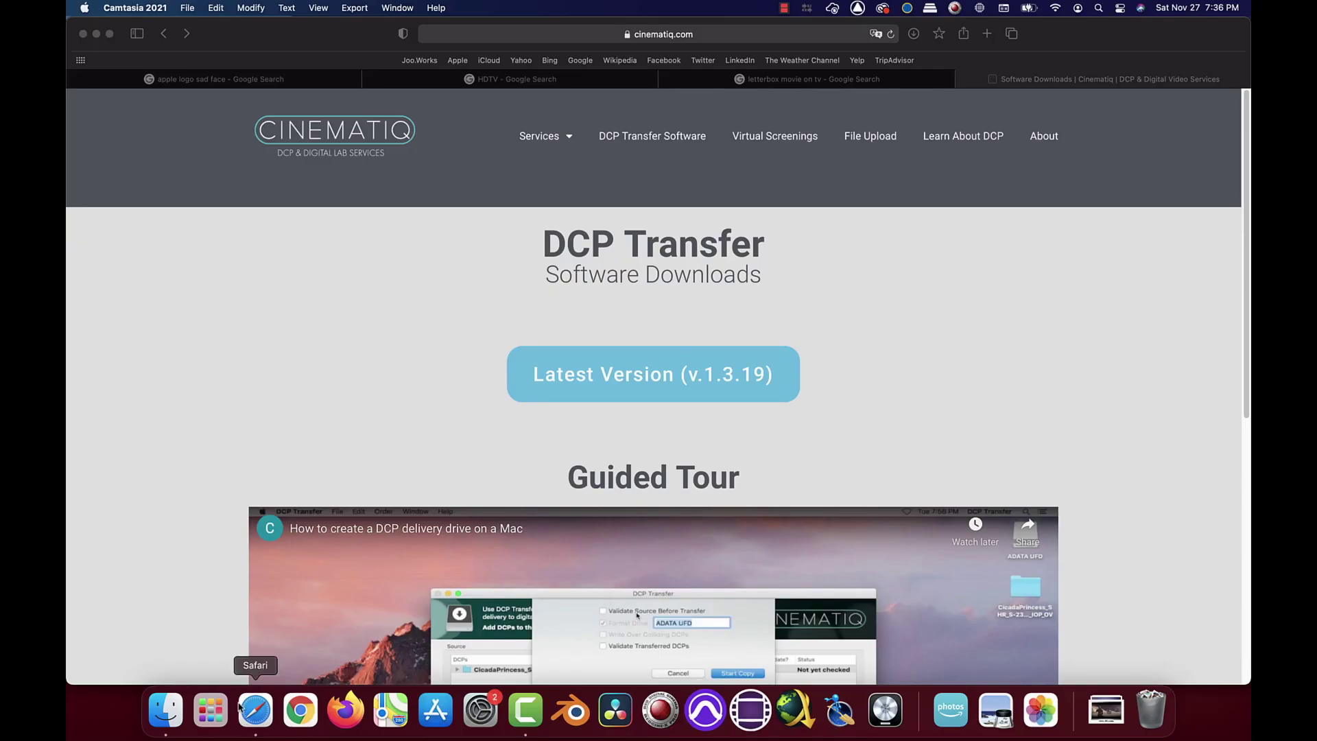
Step: Launch DCP Transfer from Launchpad
left_click(211, 710)
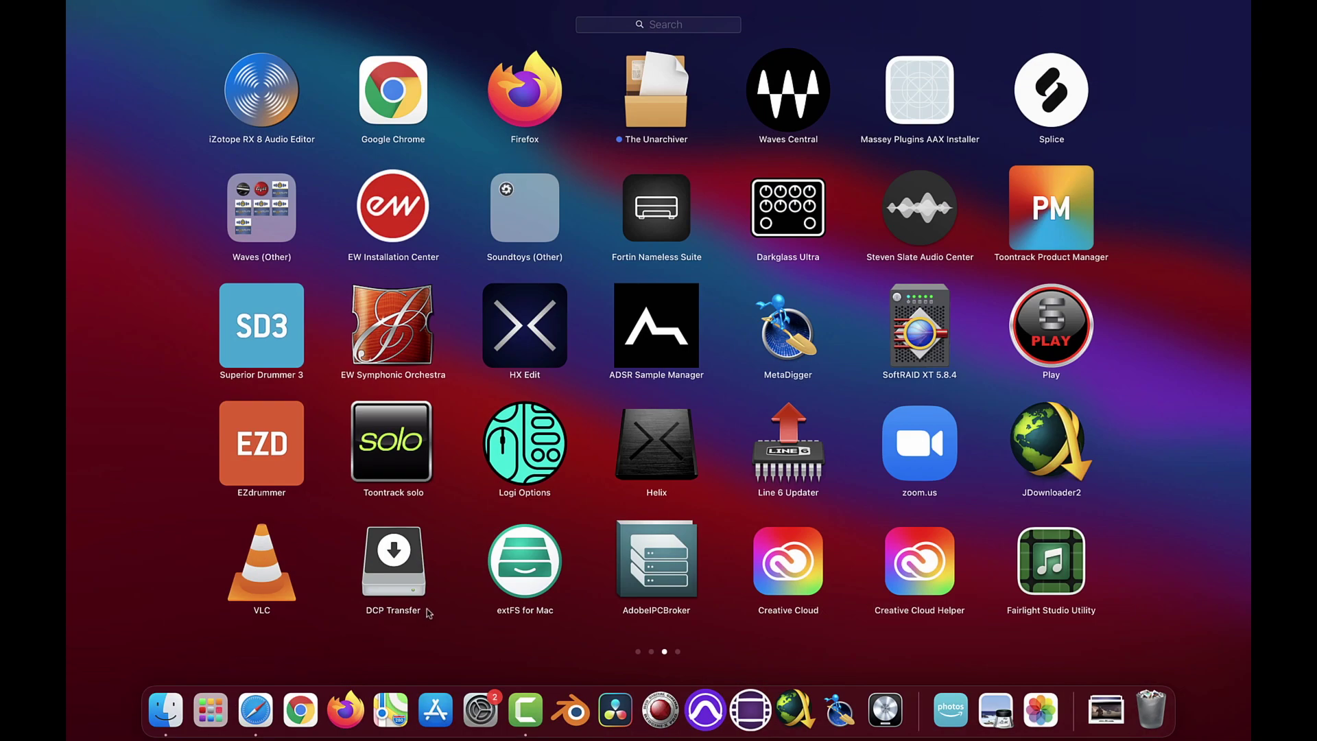
left_click(392, 549)
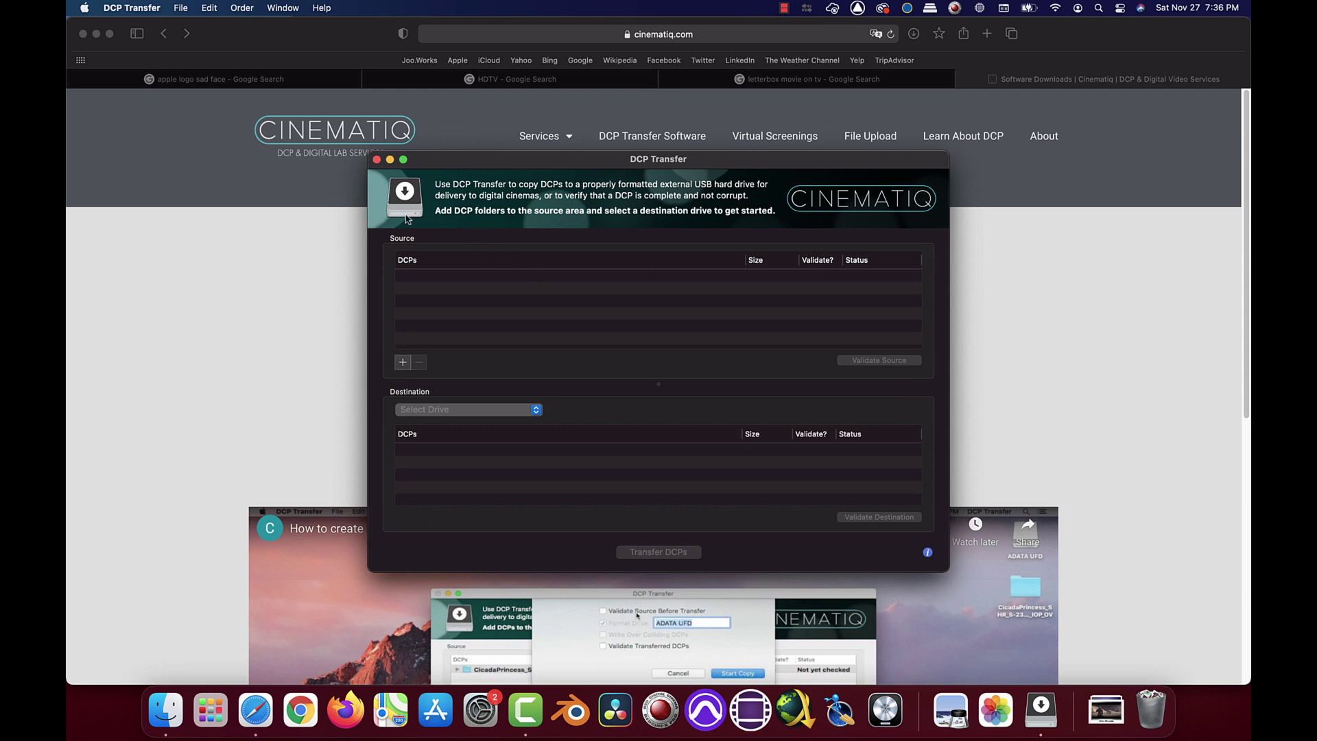
Step: Add the OWC HD '2025 DCP' folder (182.8 MB) as a source and validate it as OK
left_click(403, 362)
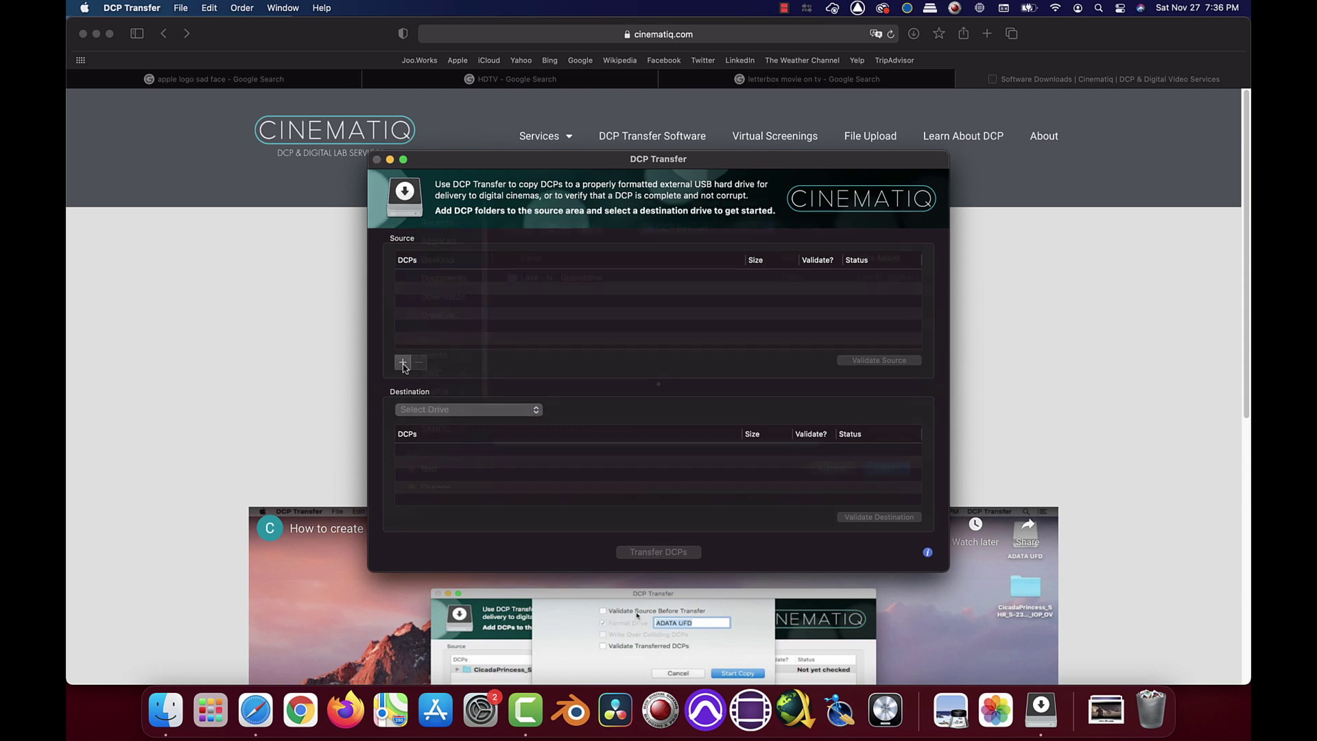
left_click(436, 401)
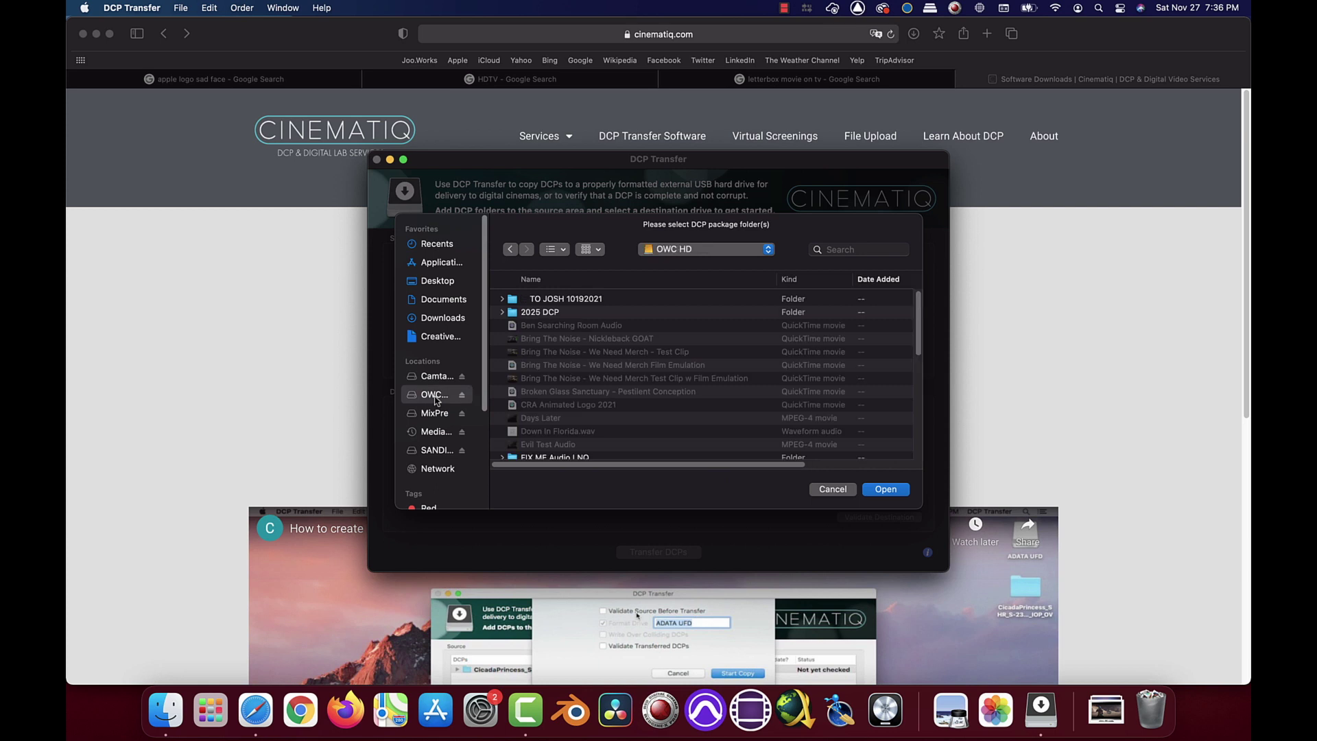
double_click(516, 312)
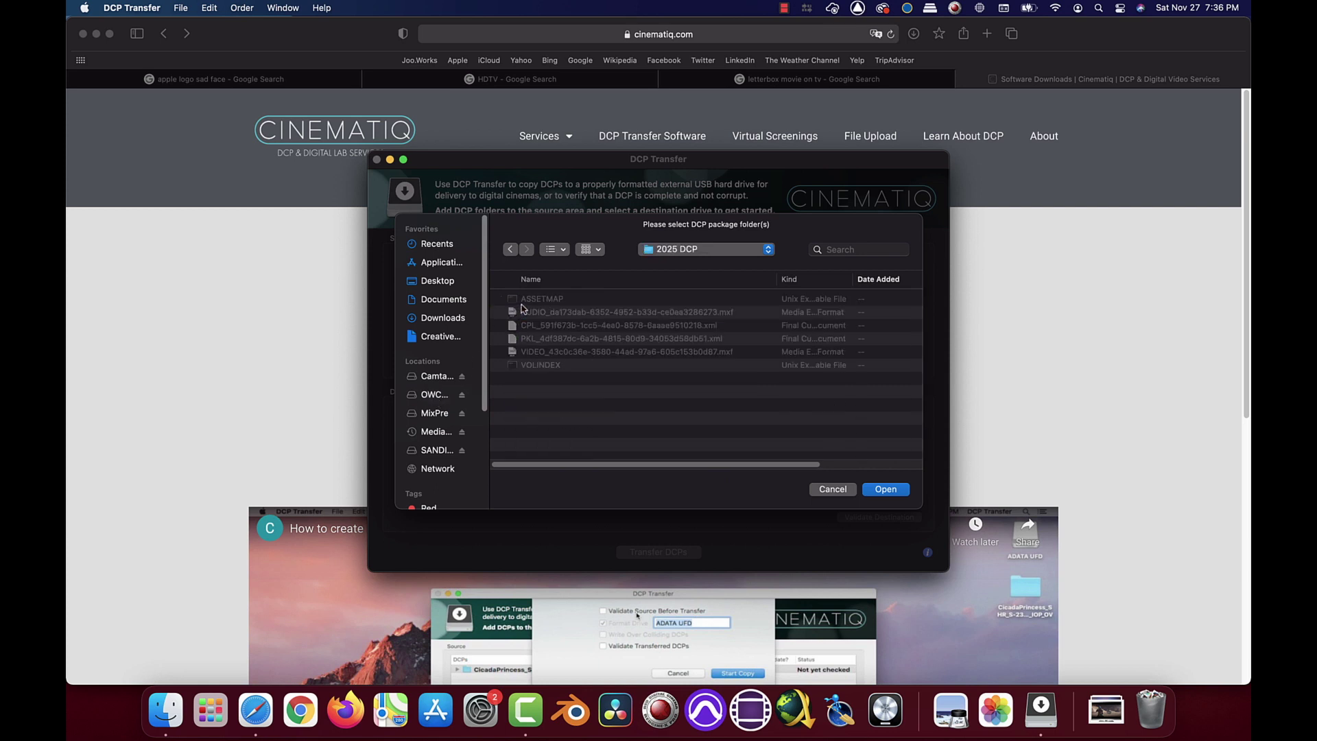
left_click(872, 489)
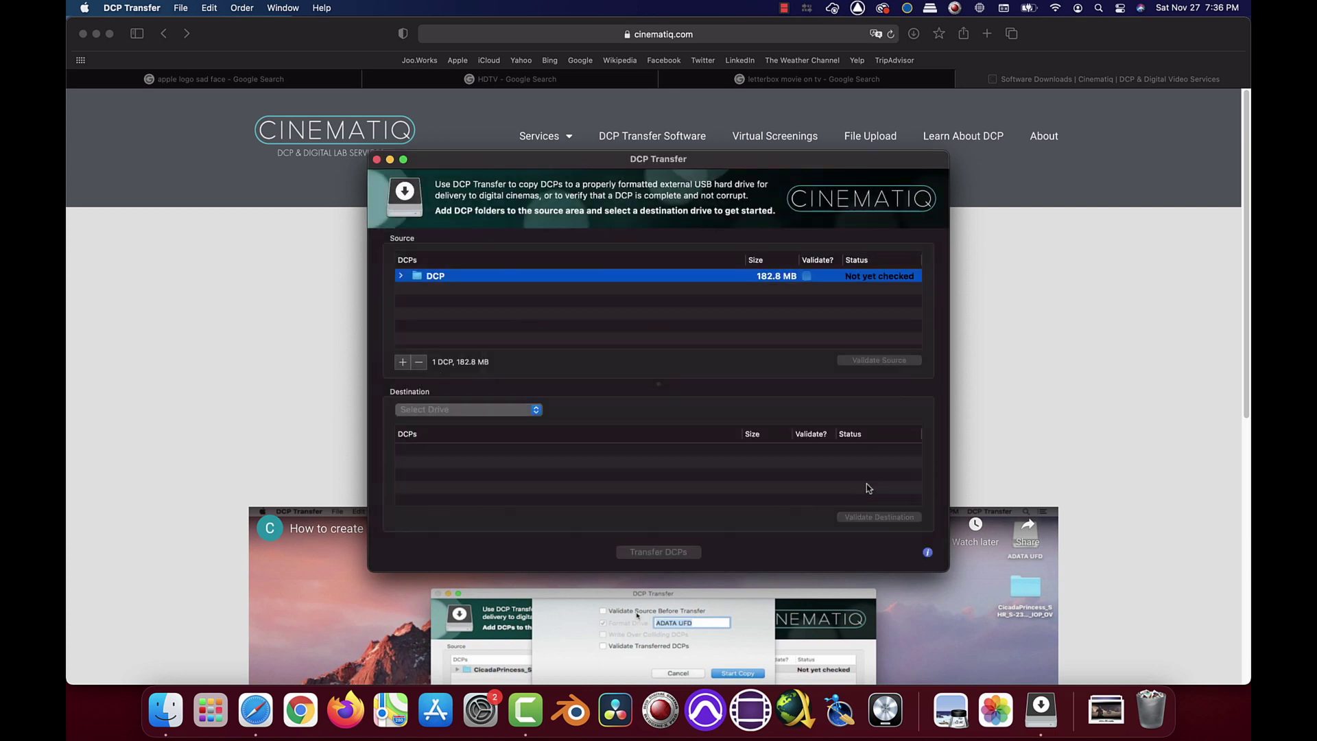
left_click(810, 277)
left_click(882, 360)
left_click(412, 410)
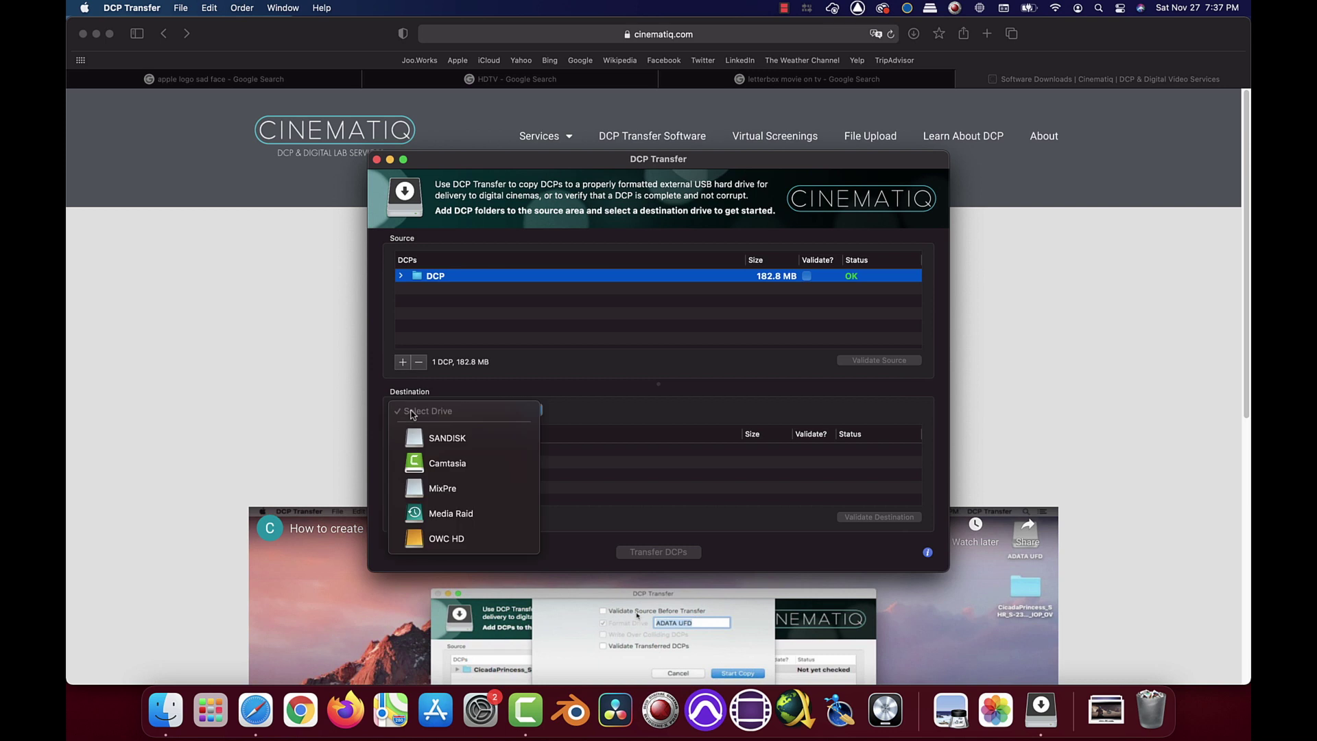
Step: Pick SANDISK as the destination and enable validation of transferred DCPs
left_click(467, 444)
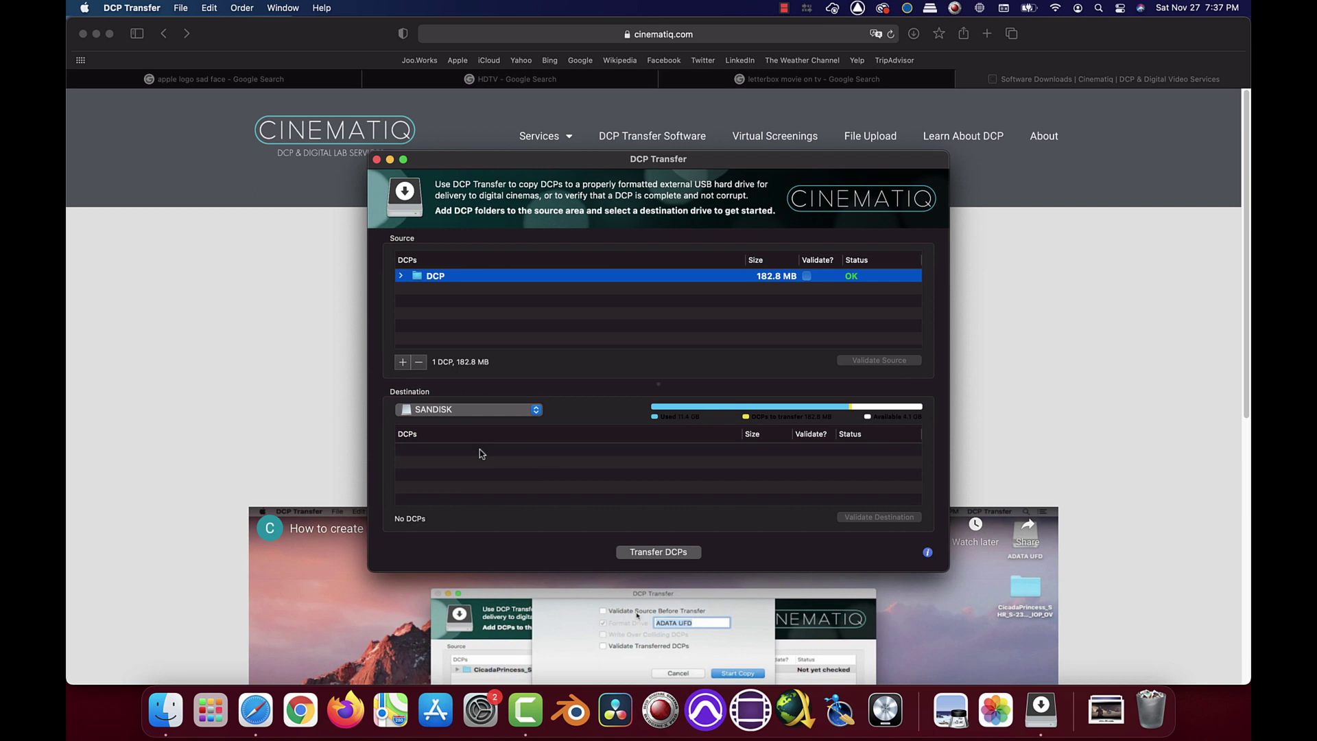
left_click(640, 552)
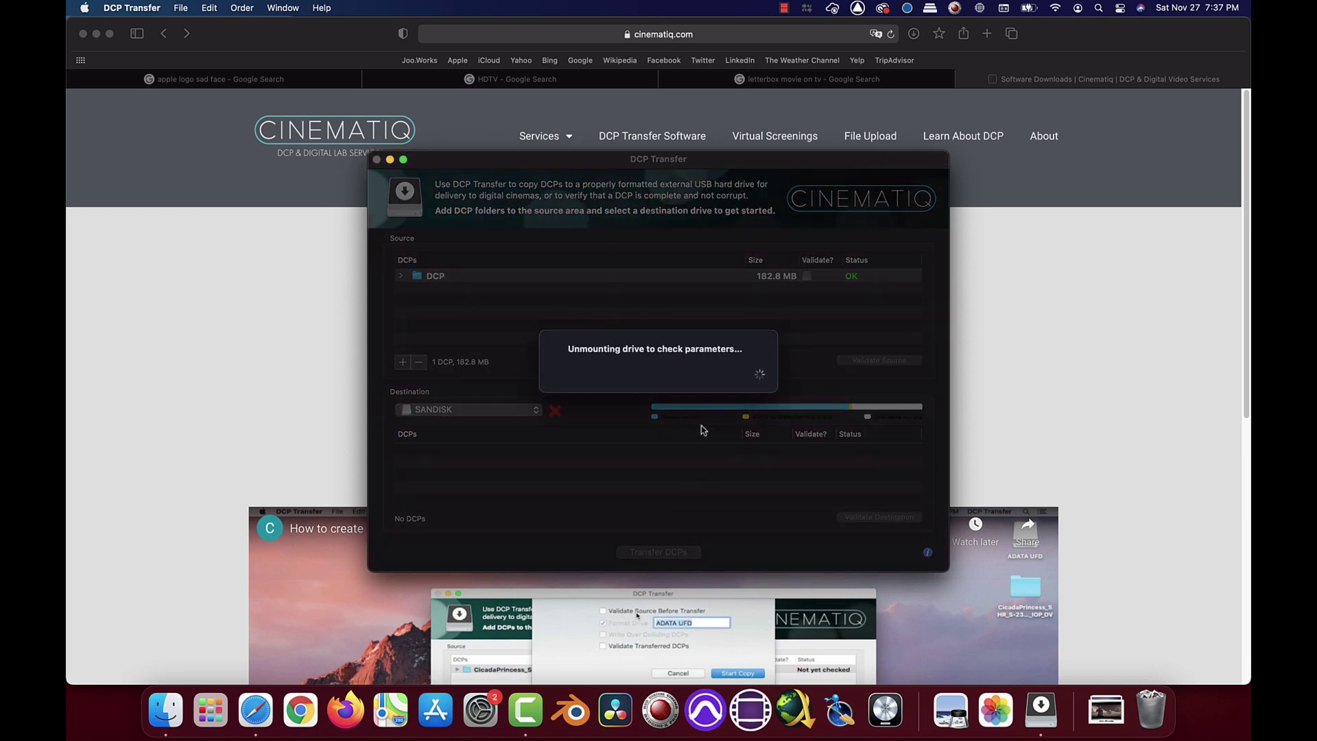
left_click(593, 315)
Step: Label the drive 20211127, start the copy, and accept erasing the SANDISK drive
left_click(593, 365)
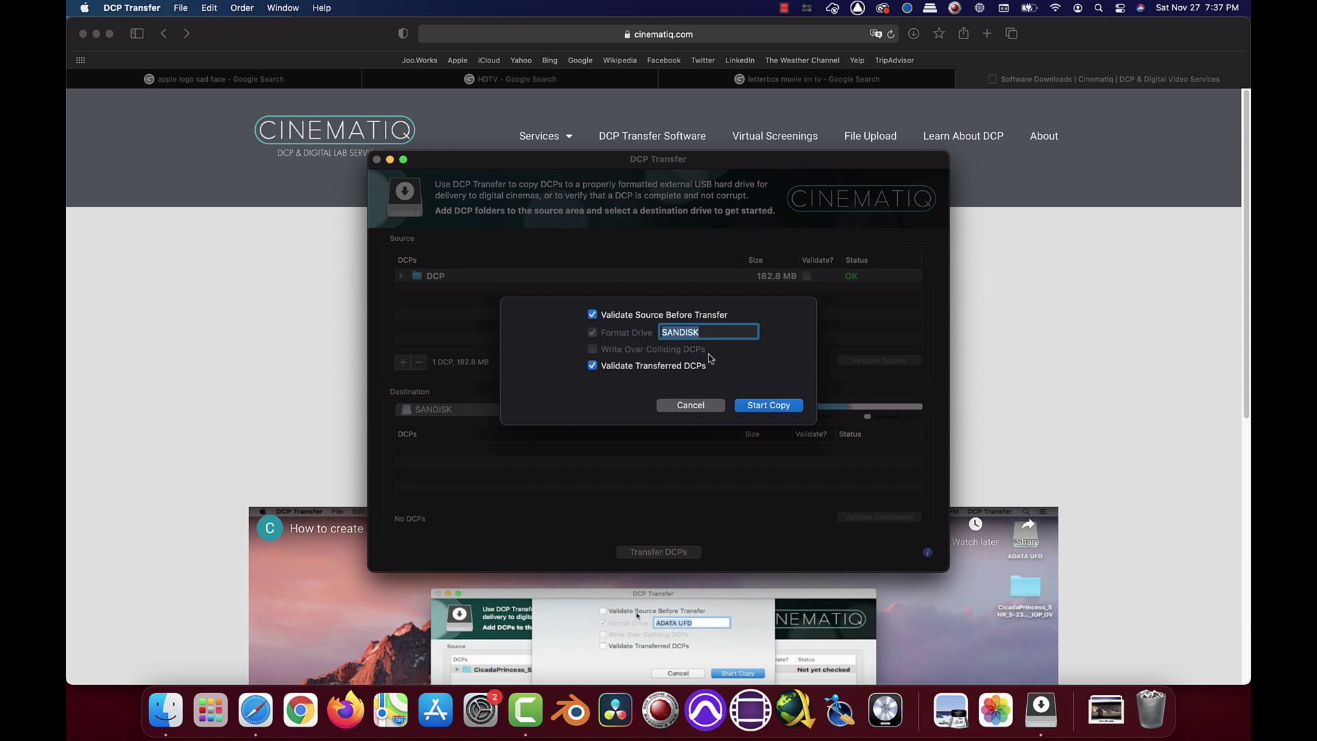
type("20211127")
left_click(753, 406)
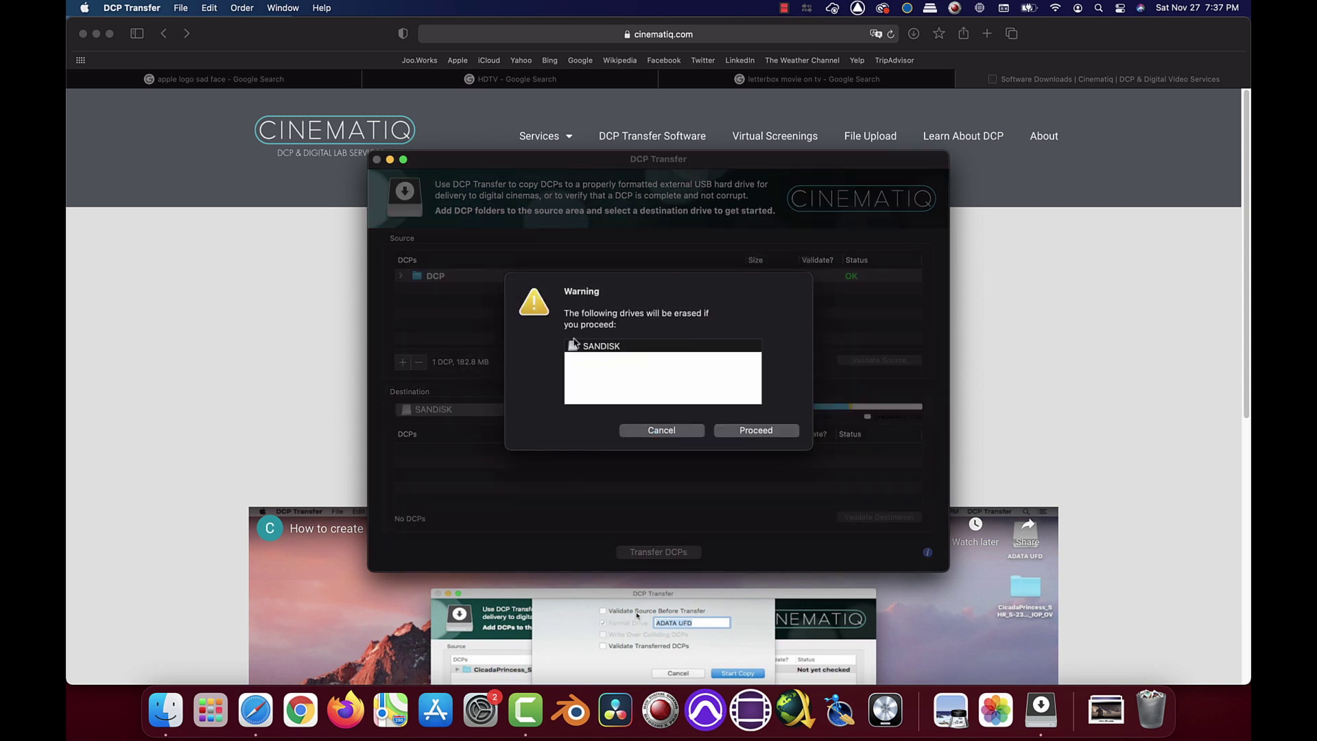
left_click(725, 435)
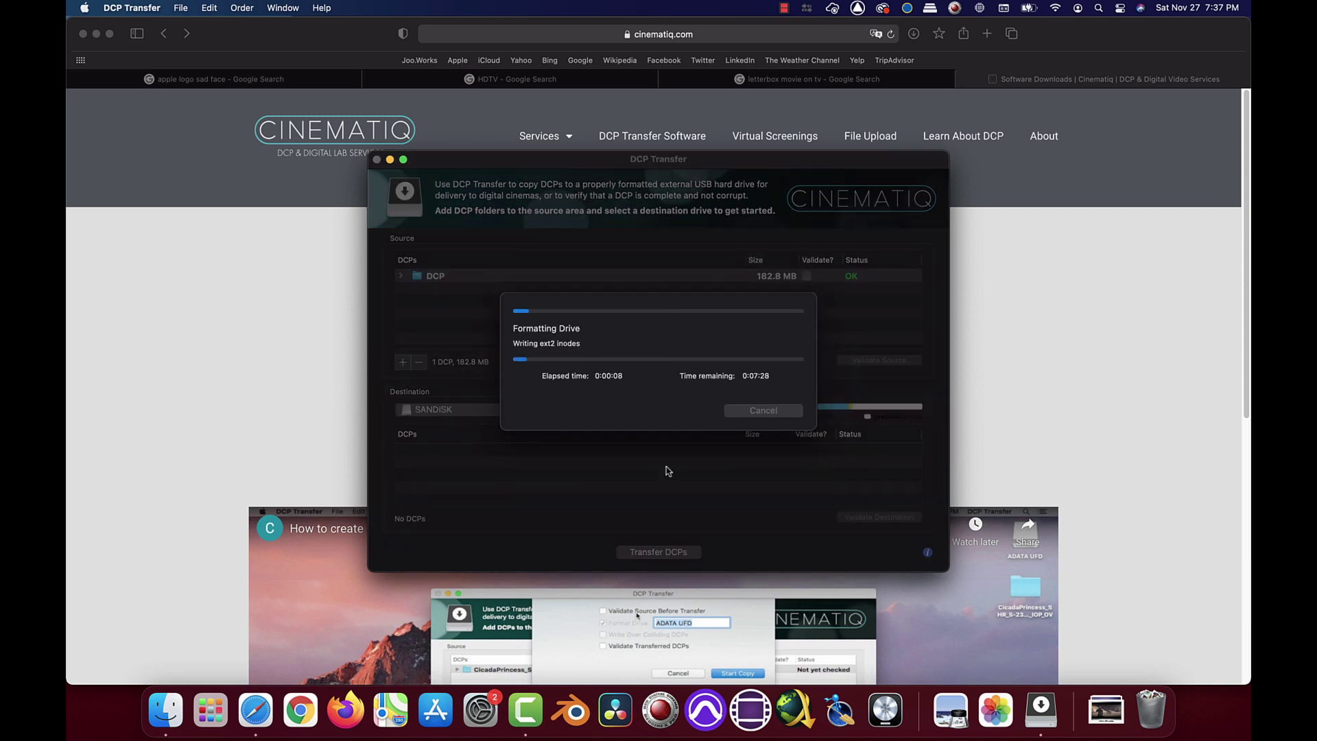